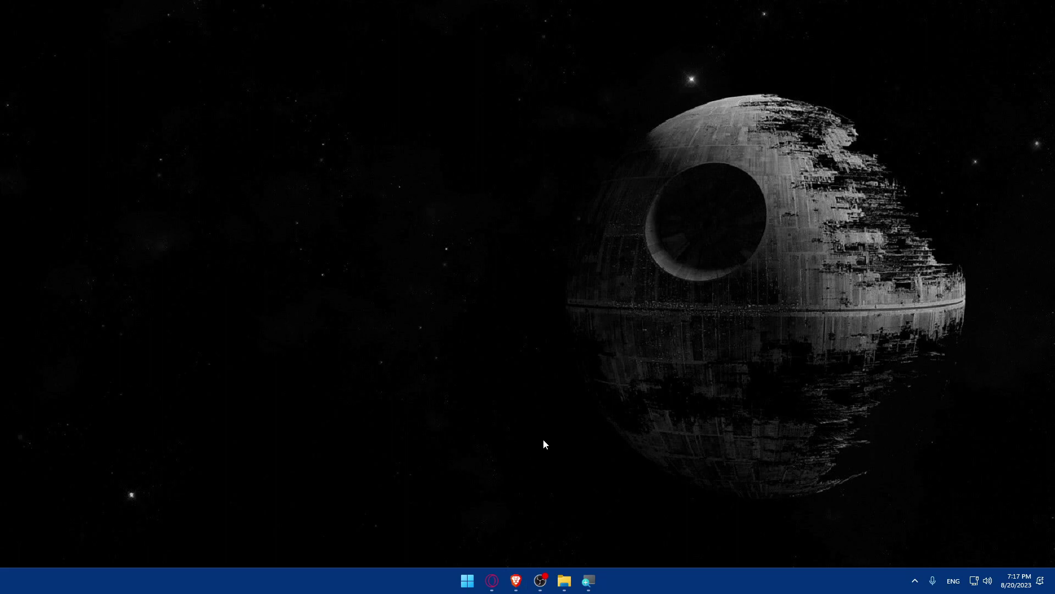
Open Brave and go to the bigcartel.com website
left_click(516, 581)
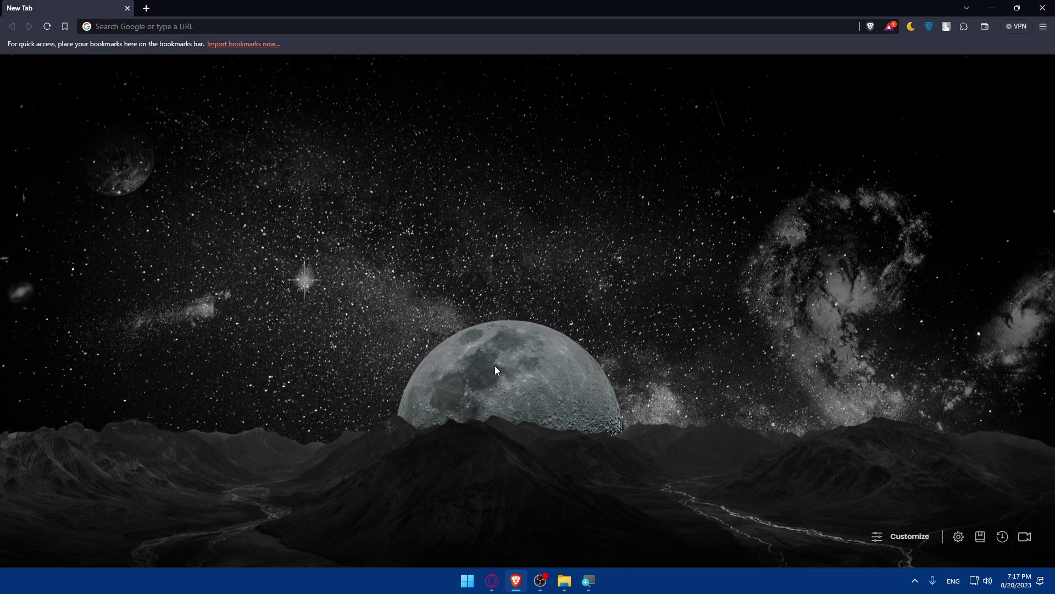
left_click(158, 27)
type("bigcar")
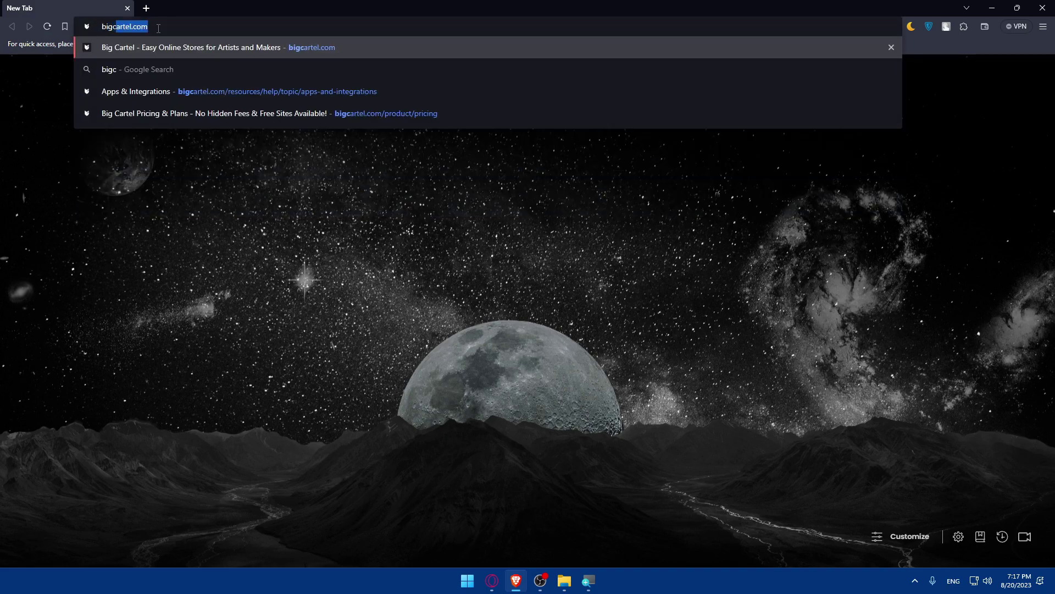
type("tel.co")
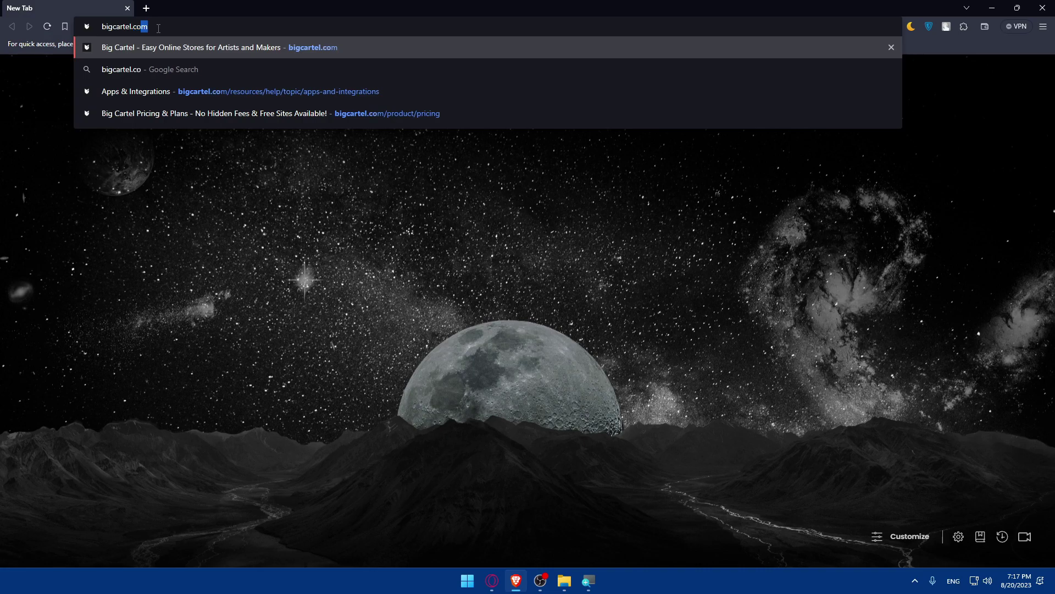
key("Return")
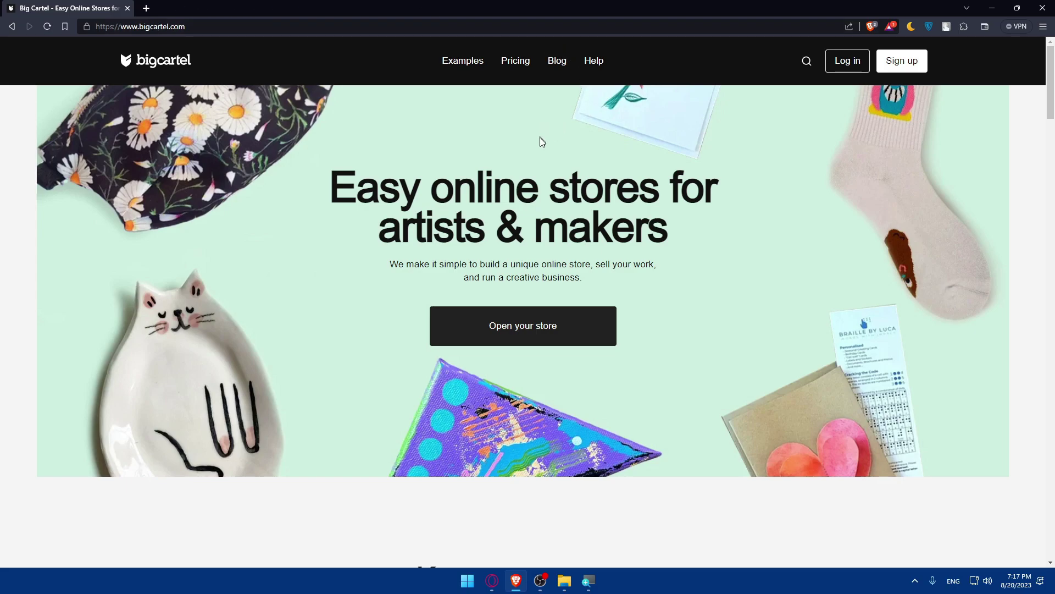
Browse the homepage, then open Pricing to compare the free, $9.99 and $19.99 plans
scroll(543, 144, "down", 5)
scroll(544, 147, "down", 2)
scroll(577, 127, "down", 10)
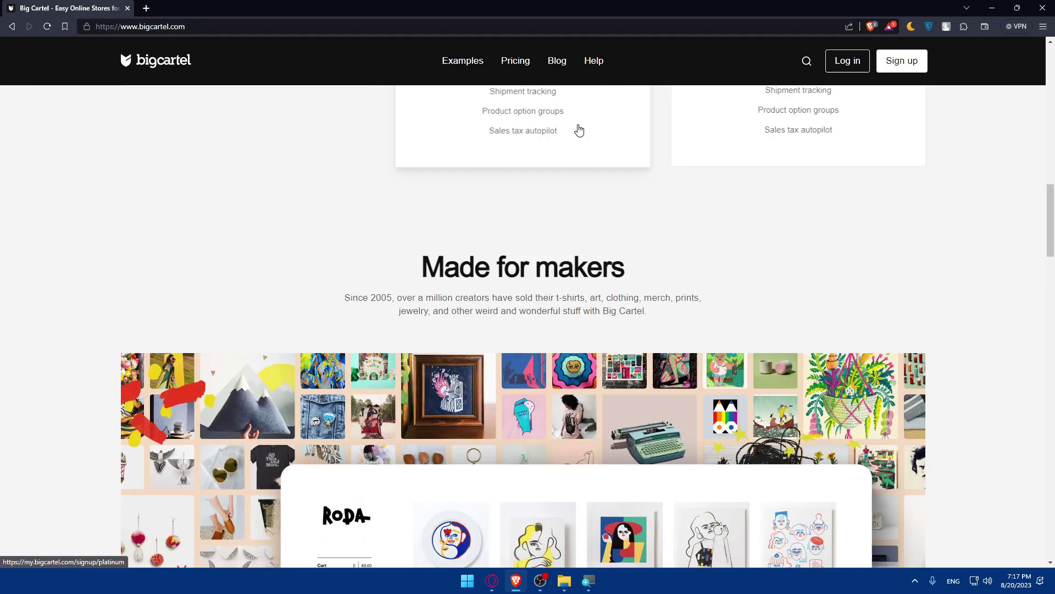
scroll(577, 127, "down", 5)
scroll(566, 119, "down", 5)
scroll(566, 118, "down", 5)
scroll(583, 127, "down", 5)
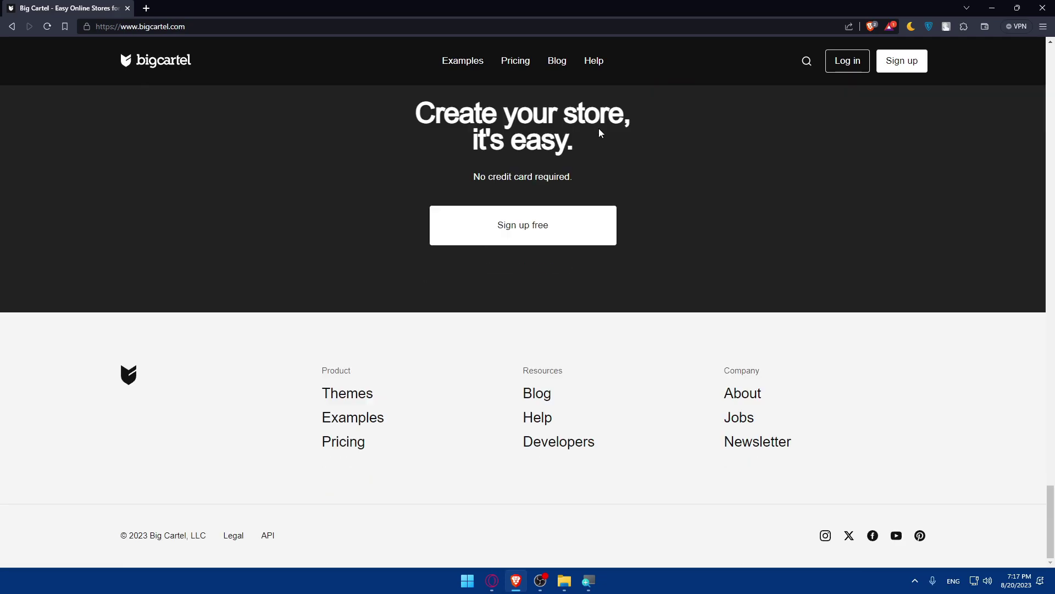
scroll(597, 133, "up", 5)
scroll(596, 134, "up", 5)
scroll(591, 134, "up", 5)
scroll(555, 124, "up", 2)
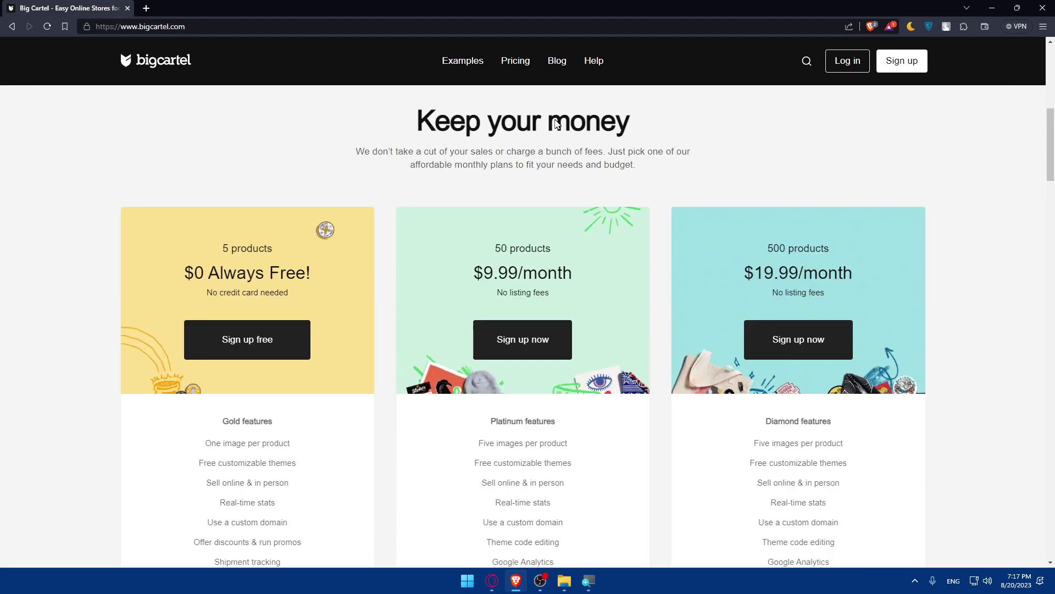
left_click(514, 61)
scroll(471, 188, "down", 3)
scroll(400, 212, "down", 2)
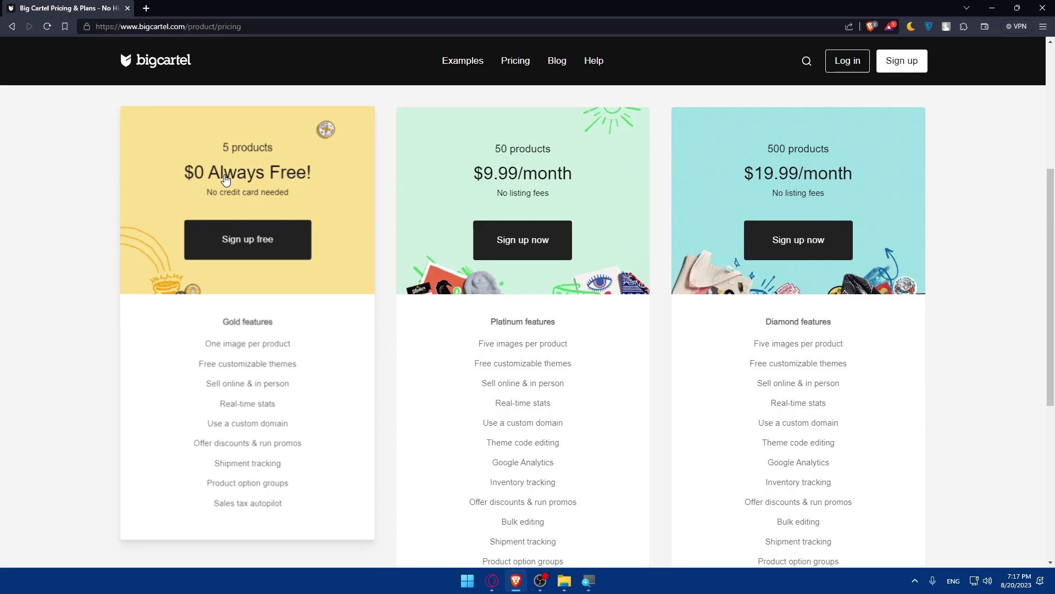
scroll(275, 237, "down", 2)
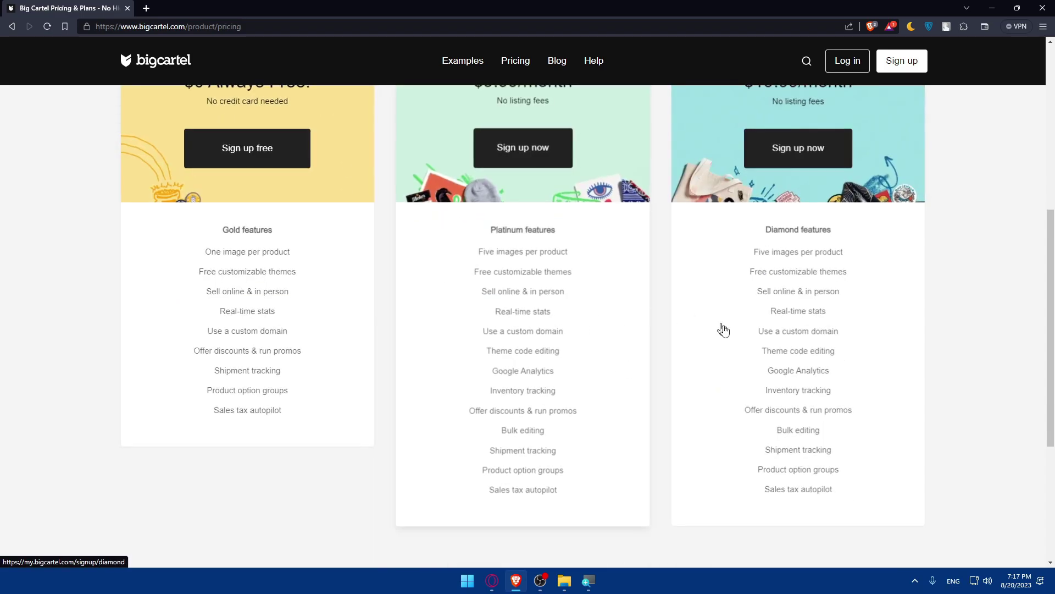
scroll(704, 220, "up", 2)
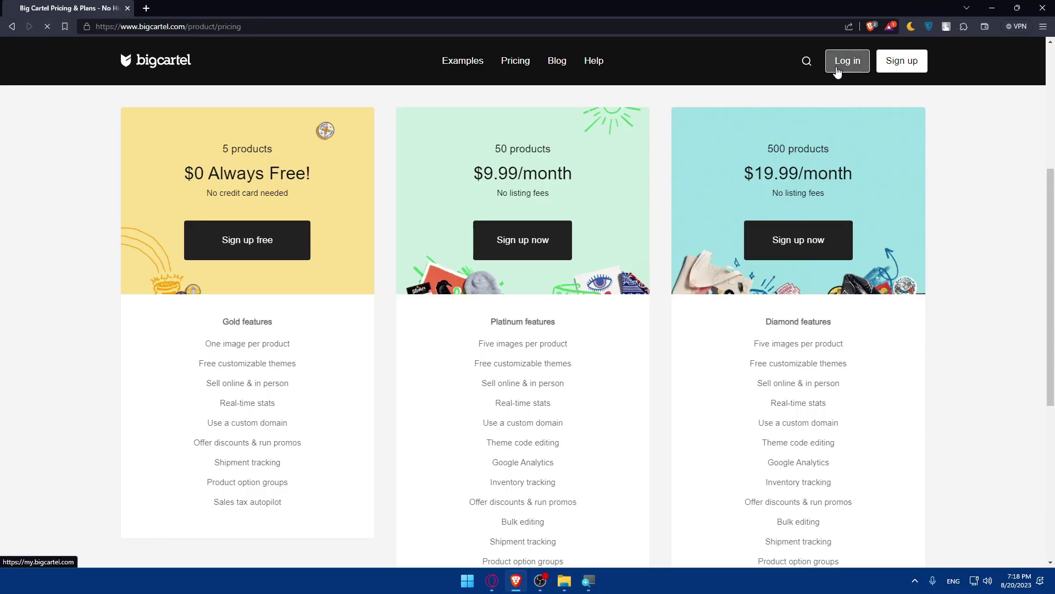
Log in to the my.bigcartel.com dashboard and look over the Getting started checklist
left_click(841, 68)
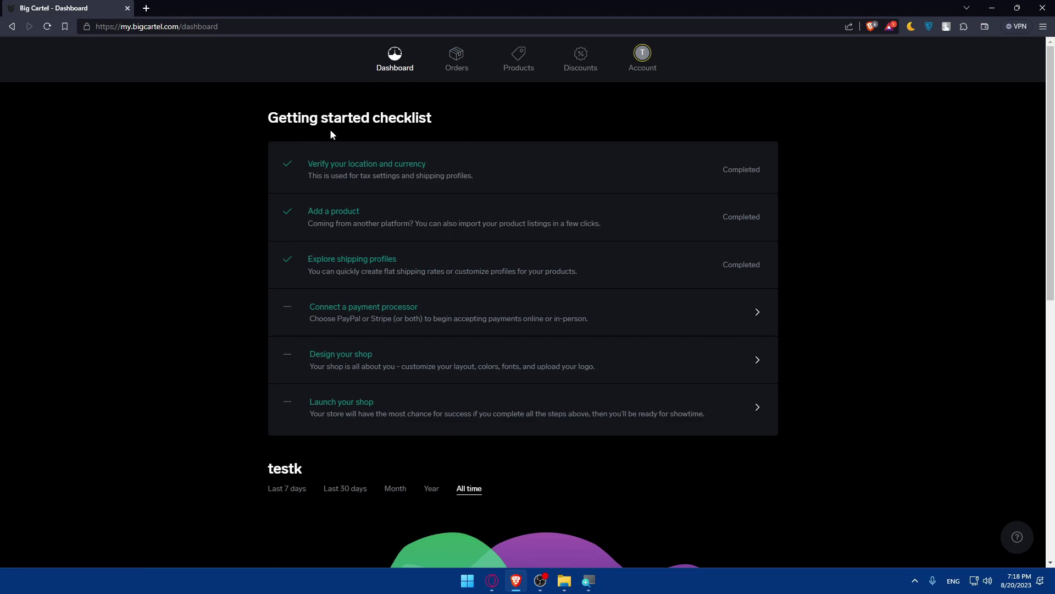
left_click_drag(256, 117, 410, 119)
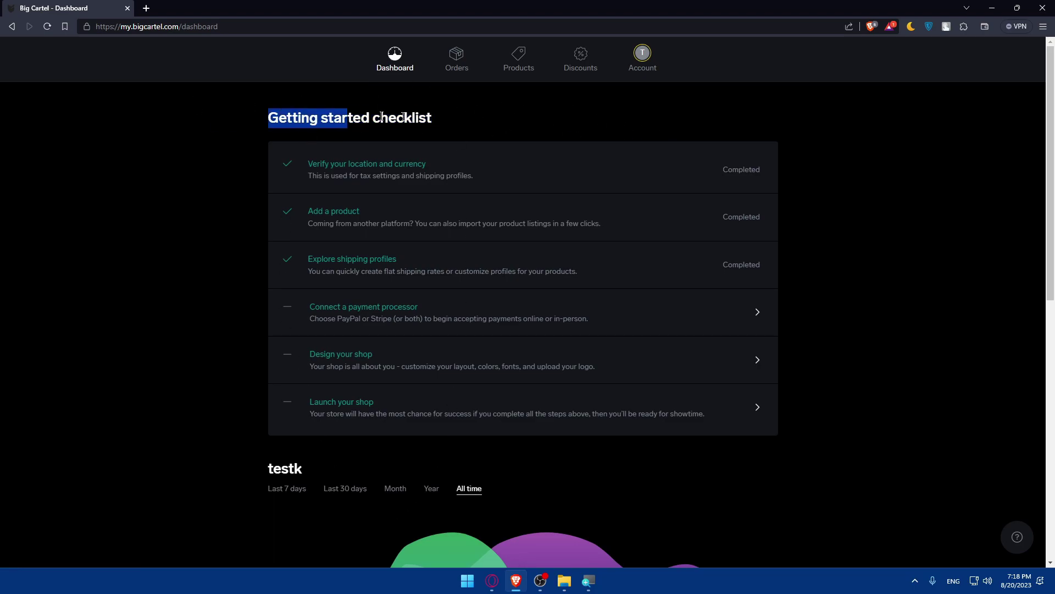
left_click(516, 142)
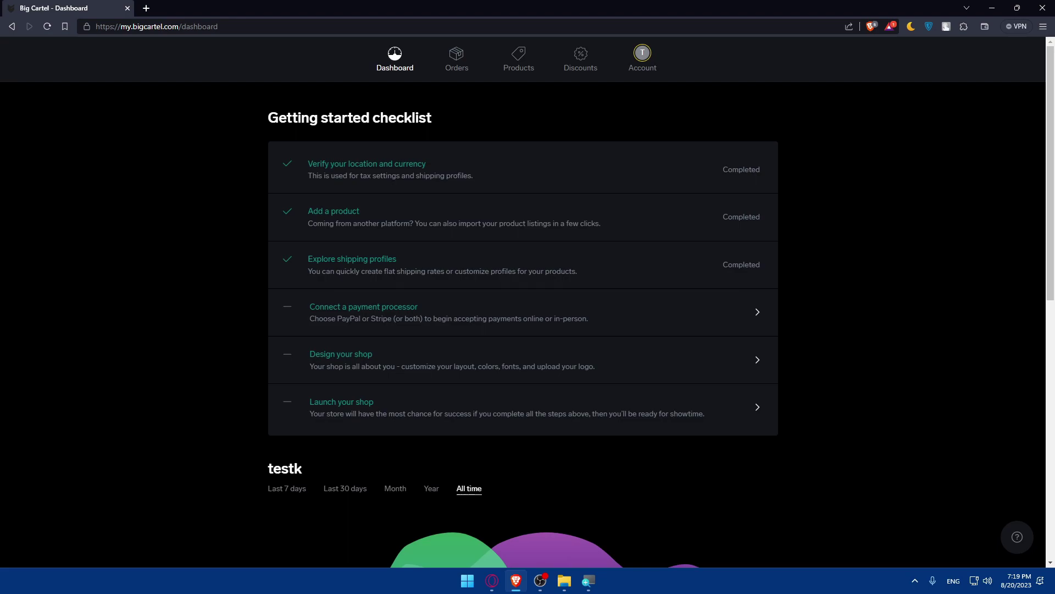
In a new tab, search Google for 'best reviews apps for my website' and scan the list
left_click(150, 10)
type("best ")
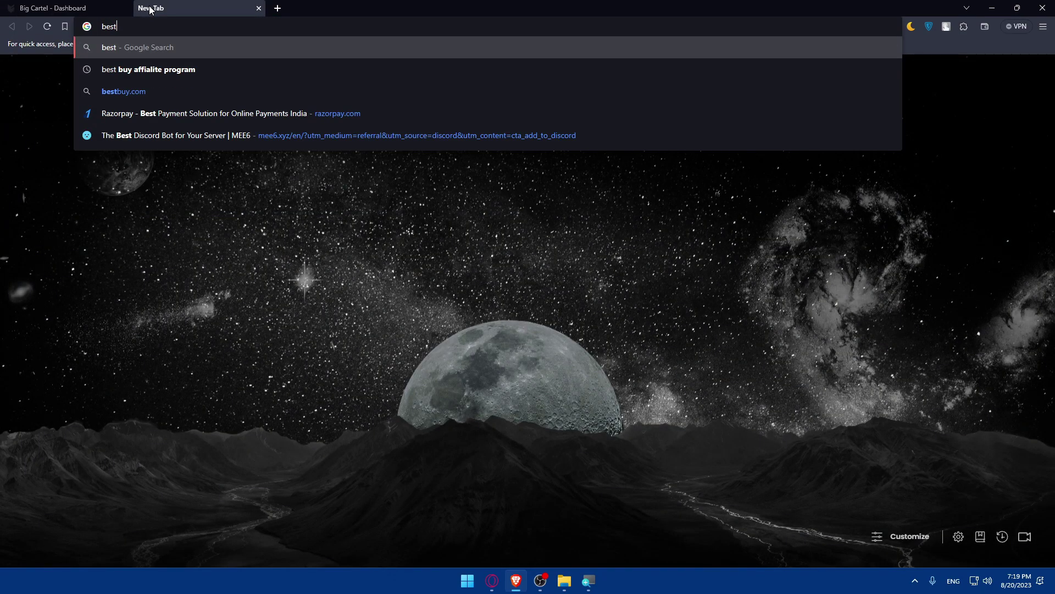
type("rew")
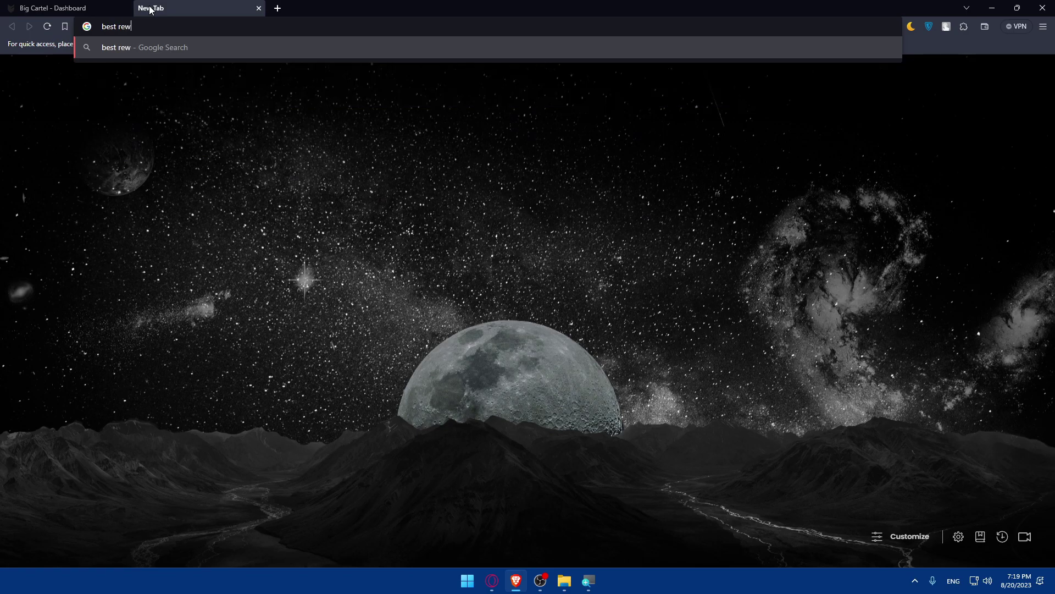
key("BackSpace")
type("v")
type("iews a")
type("pps for my")
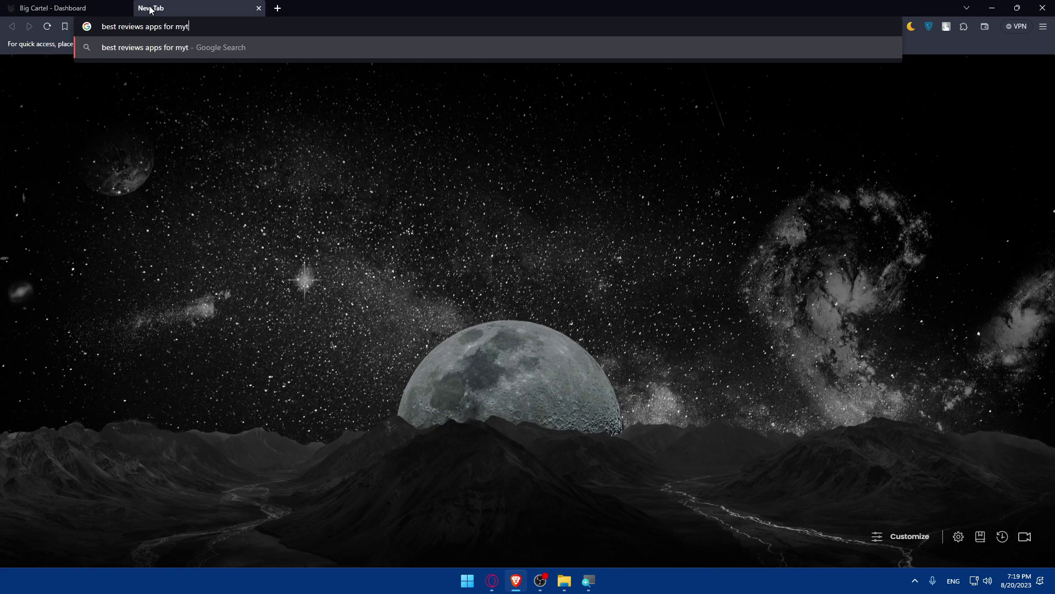
type(" we")
type("bsite")
key("Return")
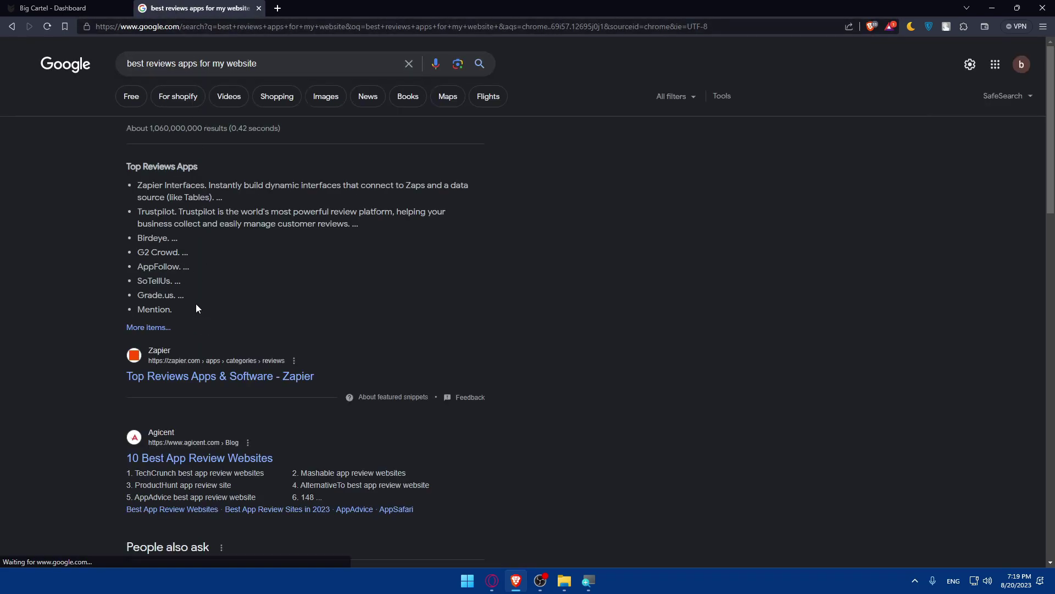
left_click_drag(196, 304, 146, 177)
left_click(206, 305)
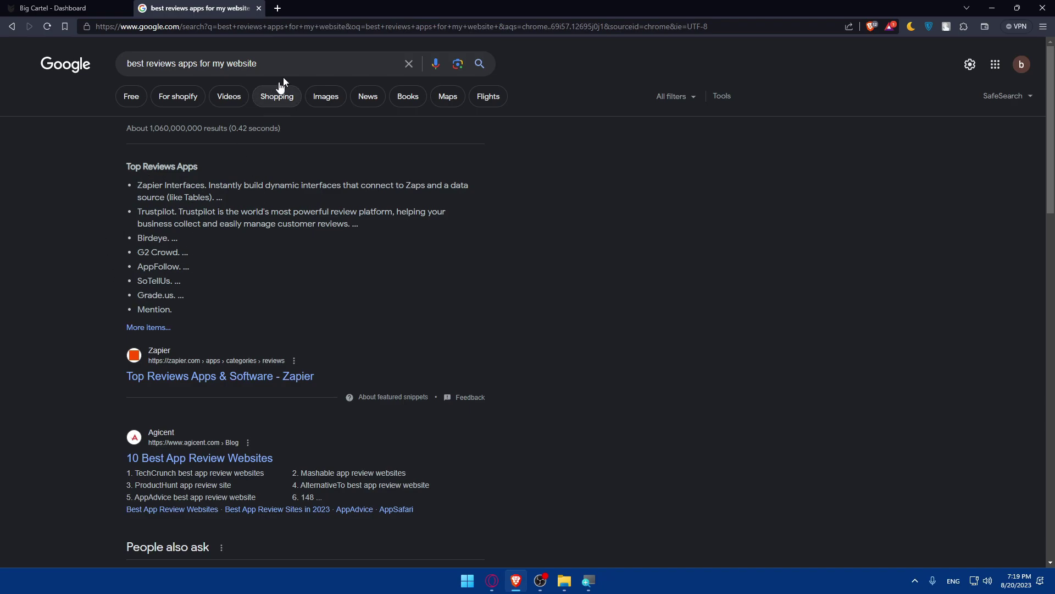
Search Google for 'trustpilot' in another new tab
left_click(278, 8)
type("trust")
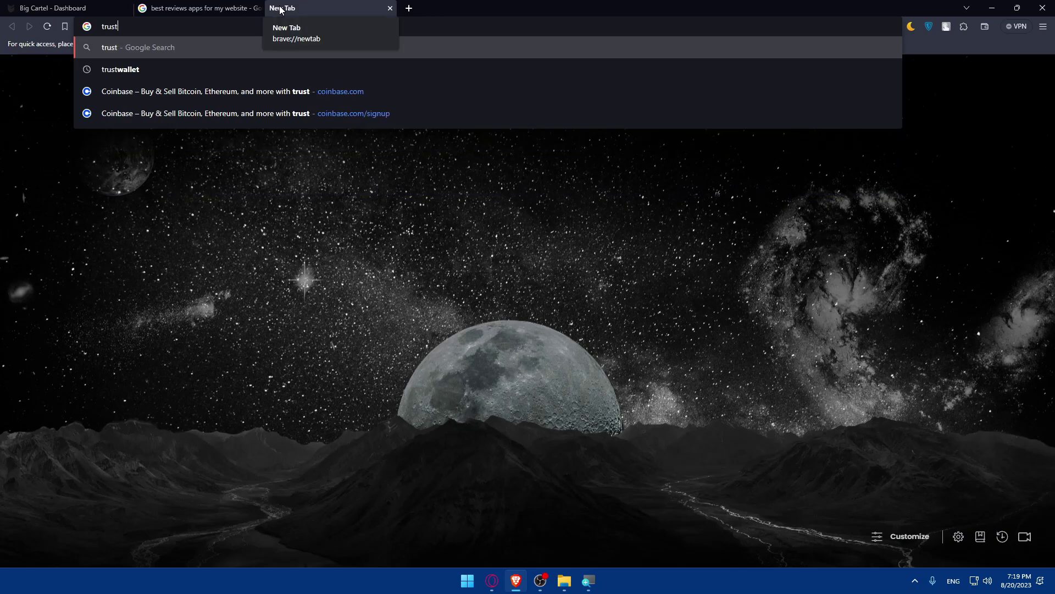
type("pilot")
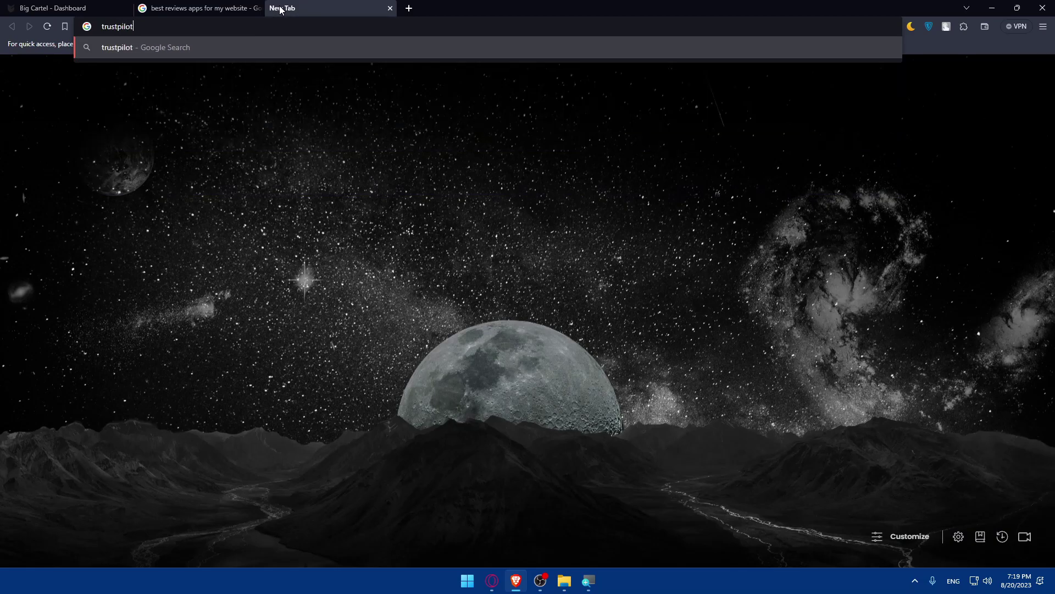
key("Return")
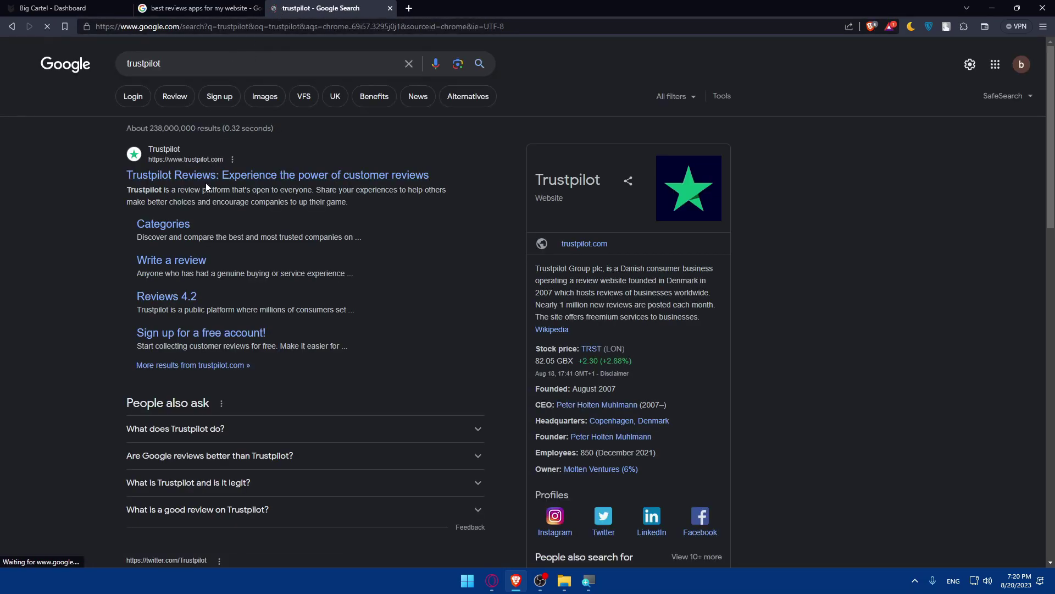
Open the Trustpilot website and close the leftover Google results tab
left_click(207, 176)
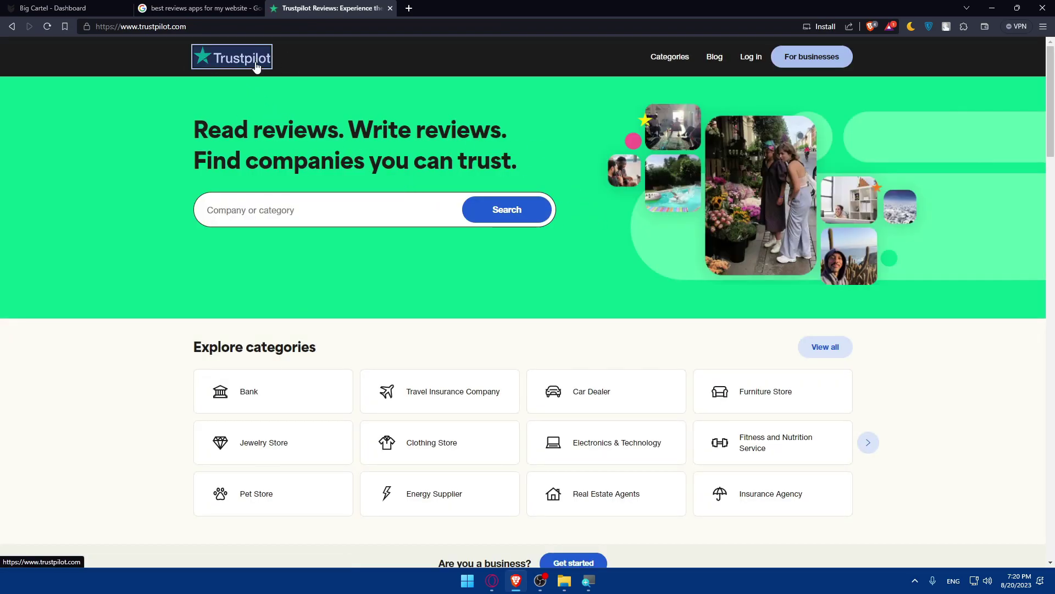
left_click(259, 9)
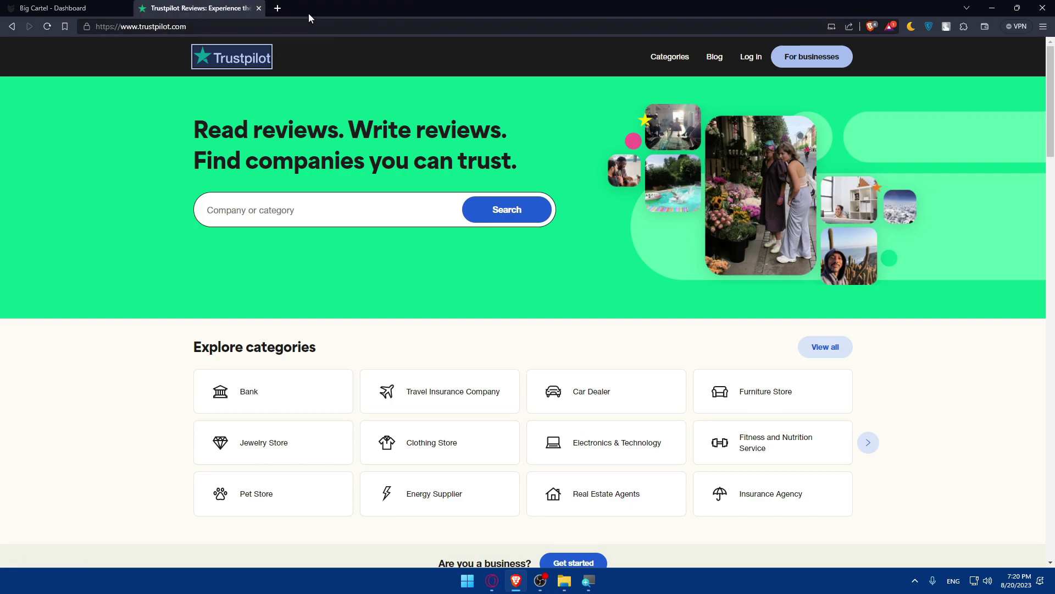
key("ctrl+shift+t")
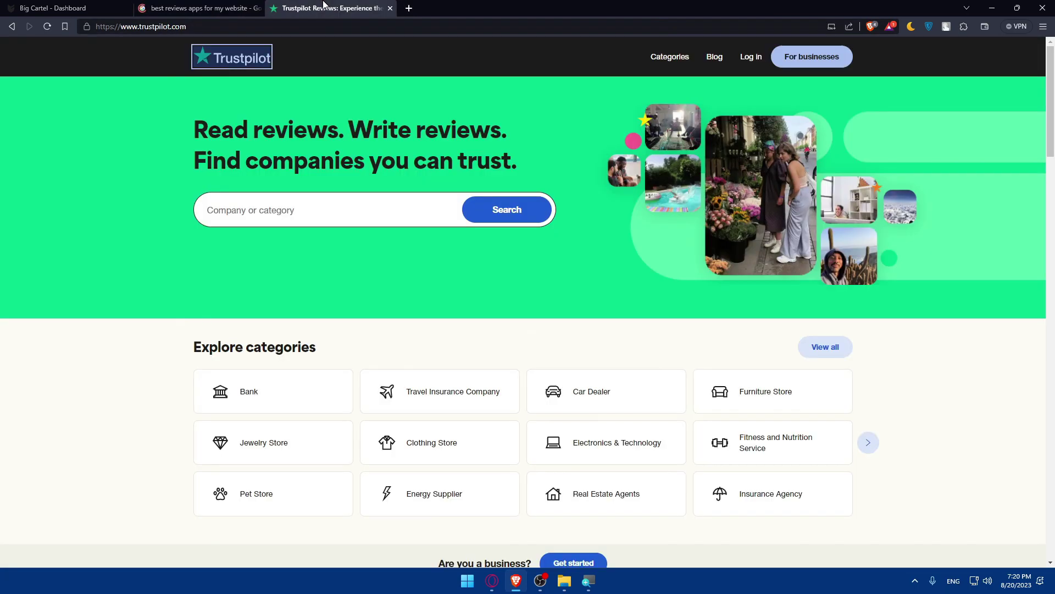
scroll(158, 212, "down", 7)
scroll(243, 259, "down", 8)
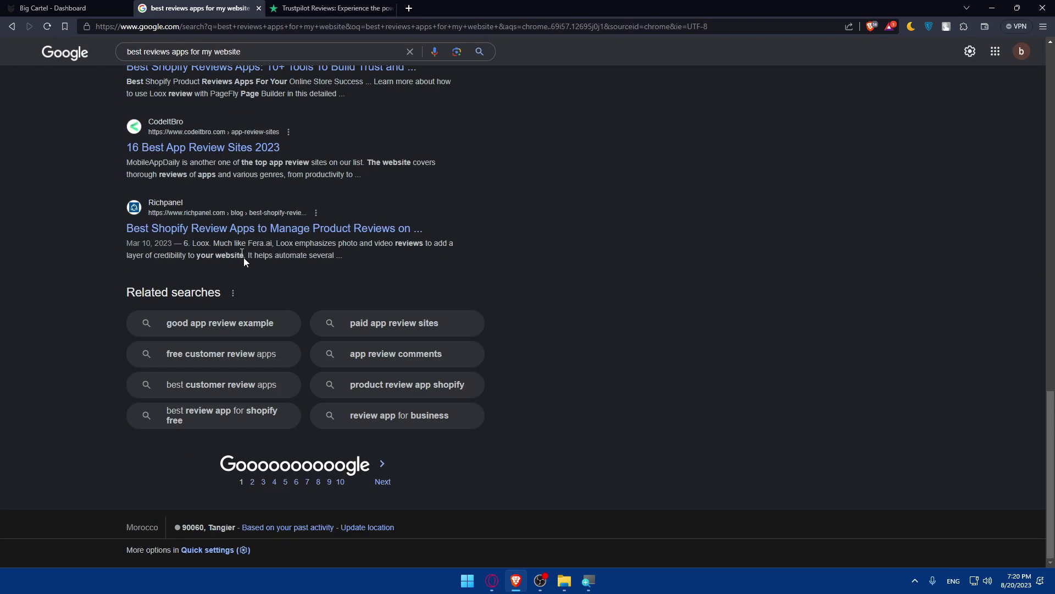
scroll(250, 219, "up", 15)
left_click(258, 8)
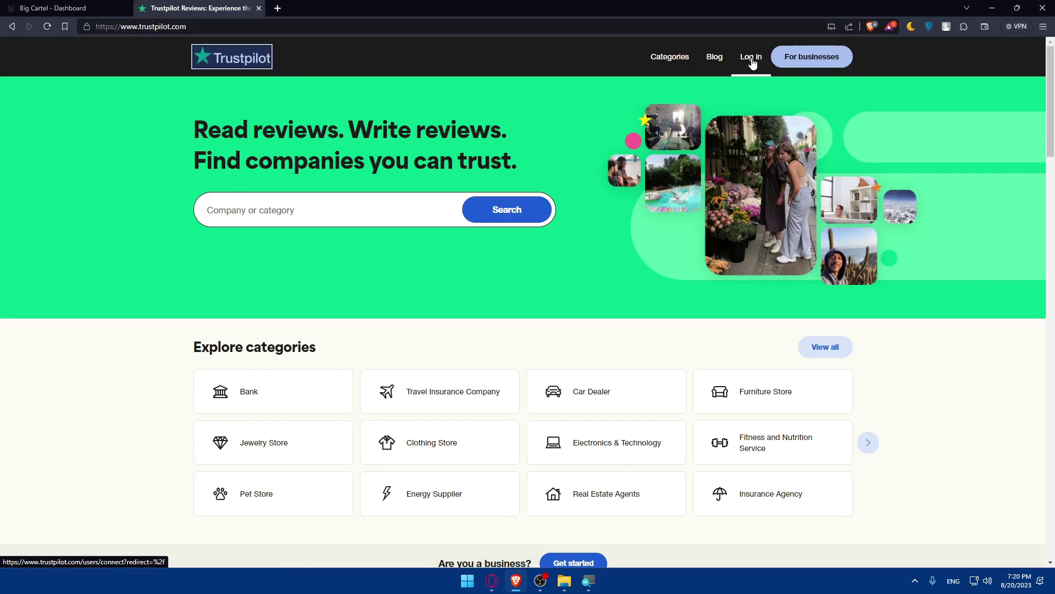
Open Trustpilot for Business via 'Get started' under 'Are you a business?'
scroll(744, 83, "down", 5)
scroll(745, 127, "up", 5)
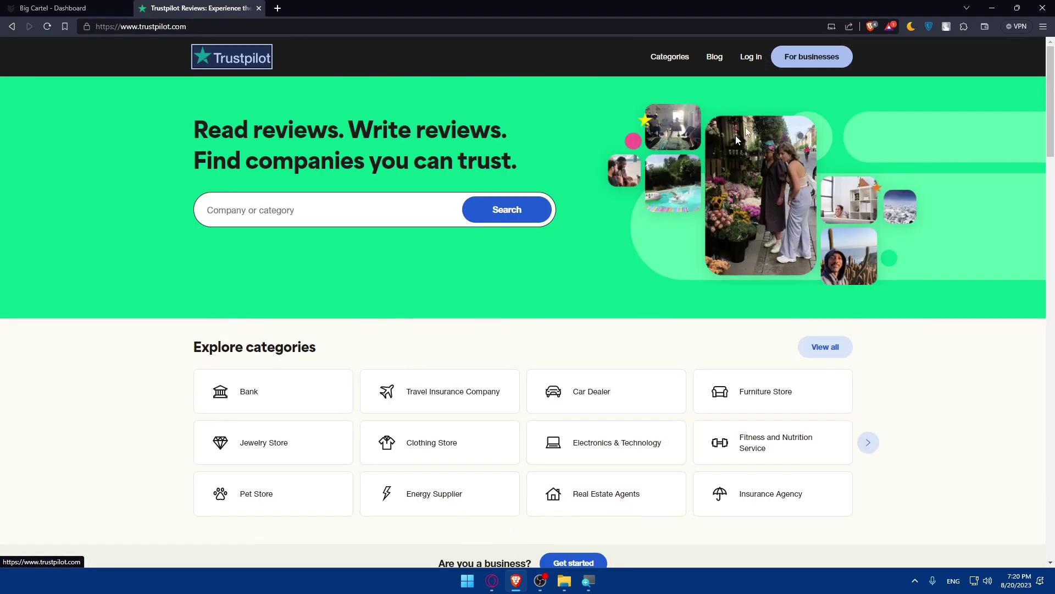
scroll(572, 379, "down", 3)
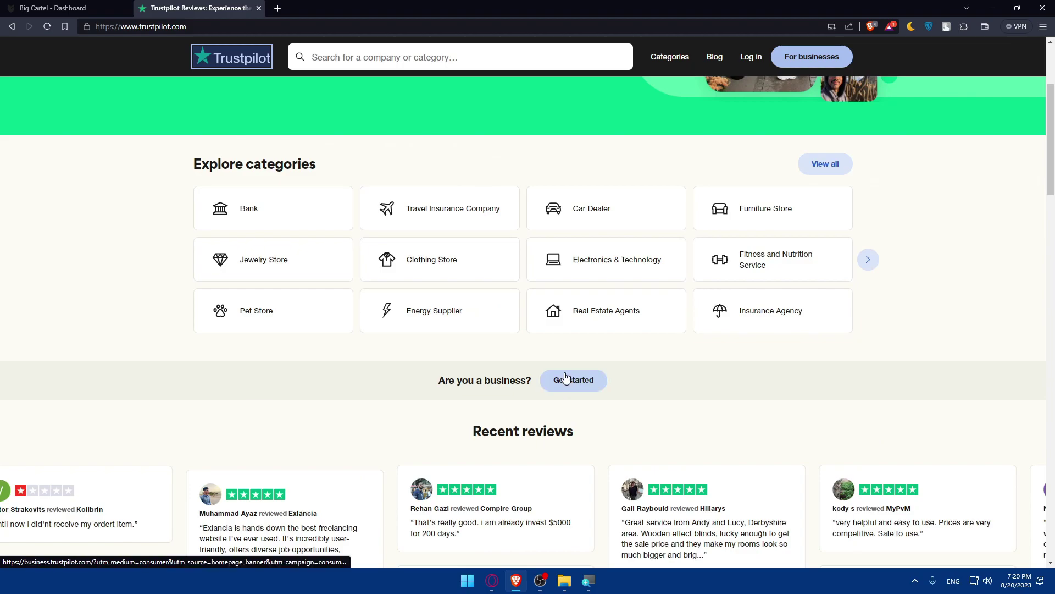
left_click(565, 377)
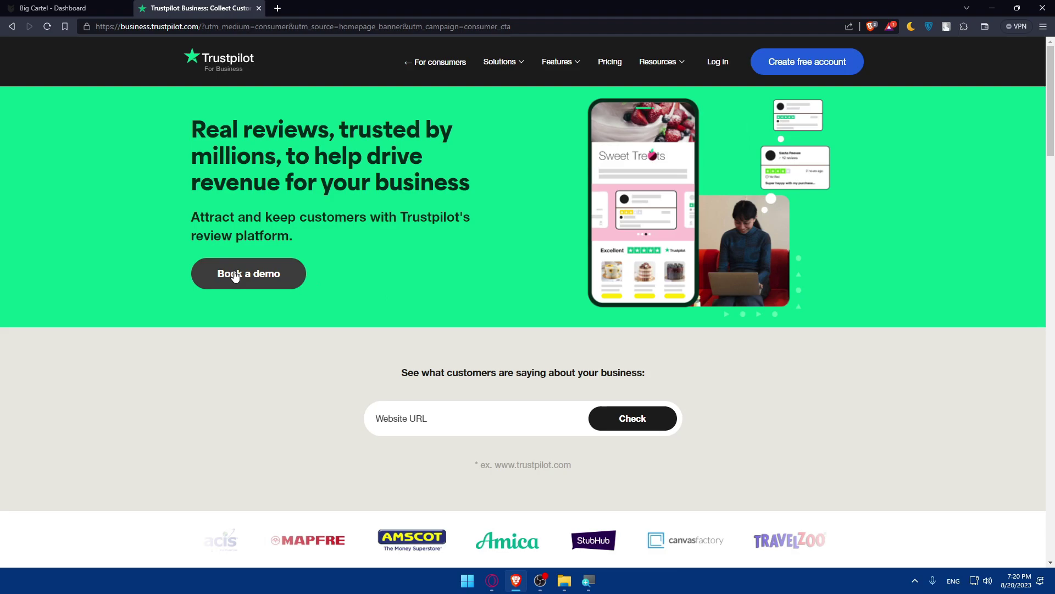
left_click(233, 272)
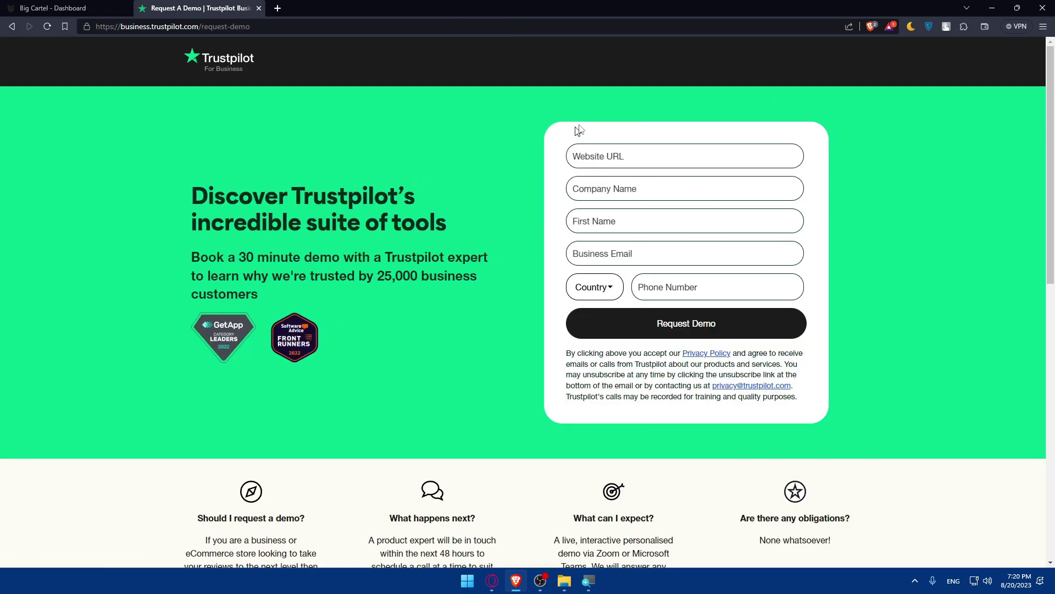
left_click(685, 157)
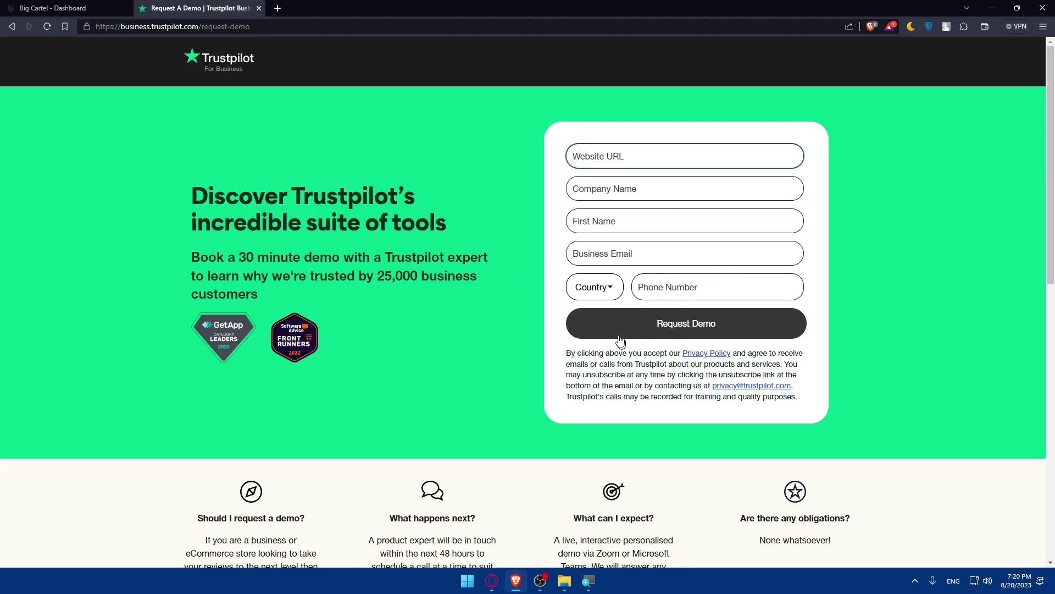
scroll(549, 343, "down", 2)
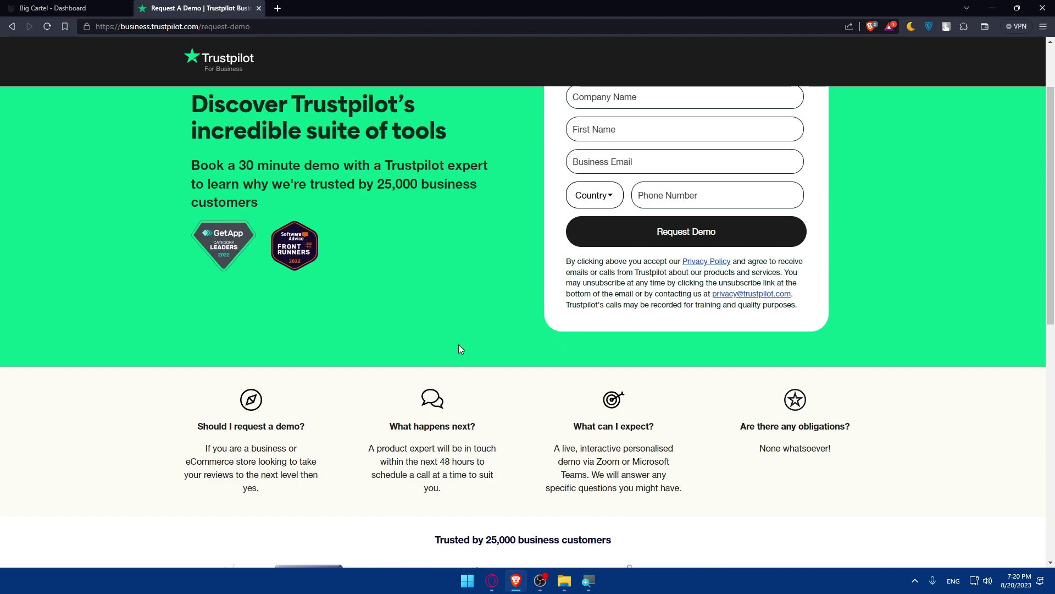
left_click_drag(197, 434, 295, 442)
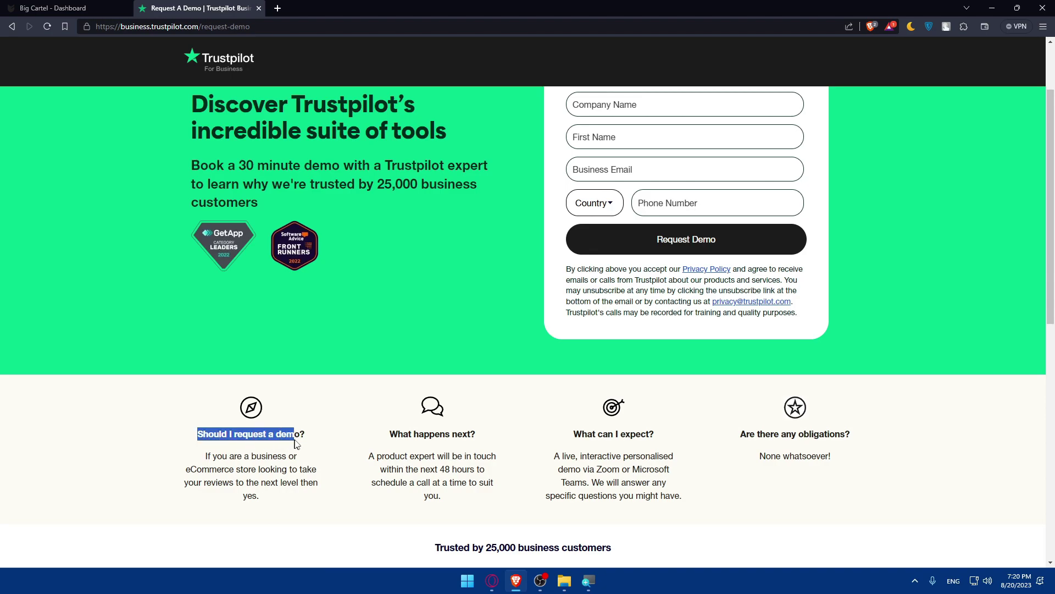
mouse_move(202, 457)
left_mouse_down()
mouse_move(300, 461)
mouse_move(235, 482)
mouse_move(296, 497)
left_mouse_up()
mouse_move(386, 434)
left_mouse_down()
mouse_move(499, 426)
mouse_move(430, 452)
mouse_move(471, 492)
mouse_move(474, 480)
left_mouse_up()
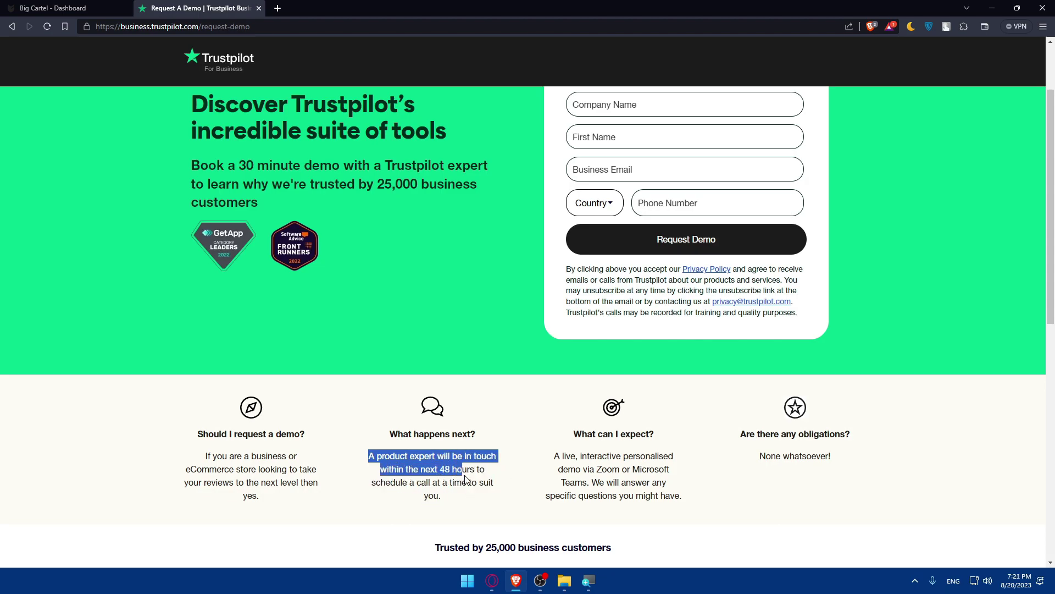
left_click_drag(474, 480, 454, 497)
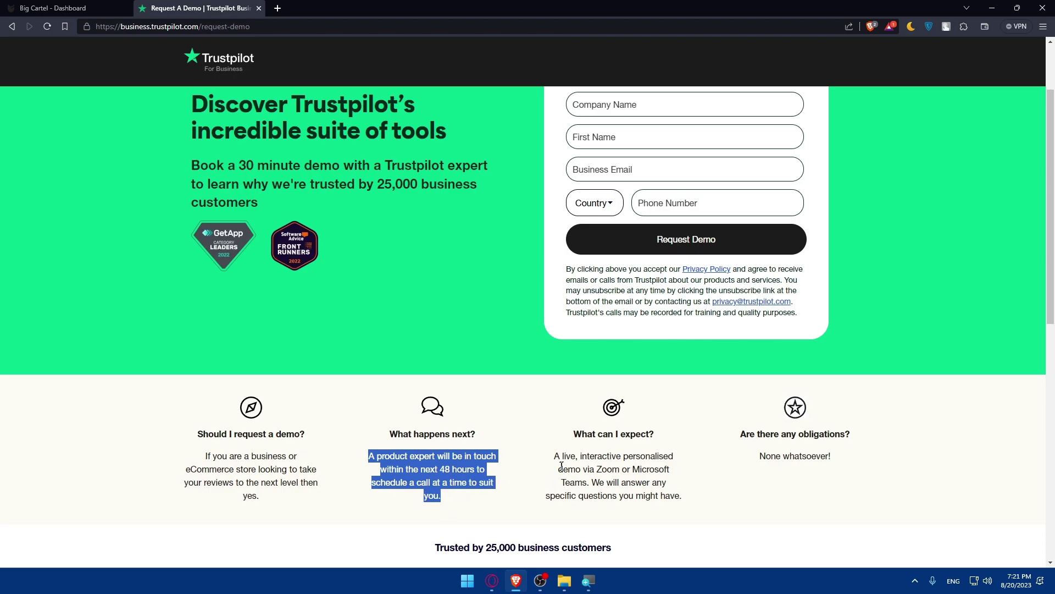
mouse_move(554, 456)
left_mouse_down()
mouse_move(598, 470)
mouse_move(604, 491)
mouse_move(698, 502)
left_mouse_up()
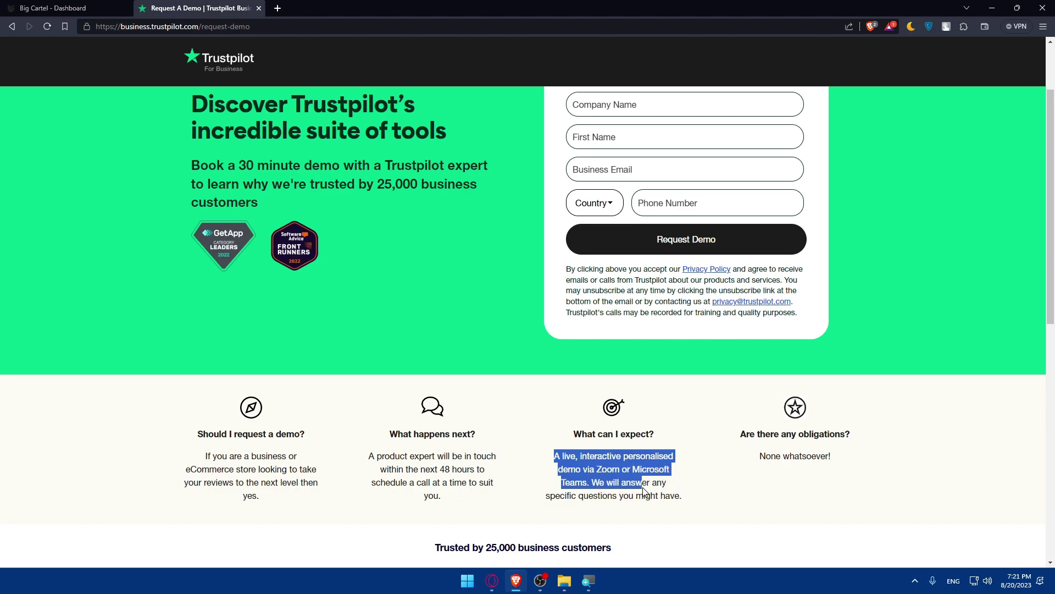
left_click(698, 503)
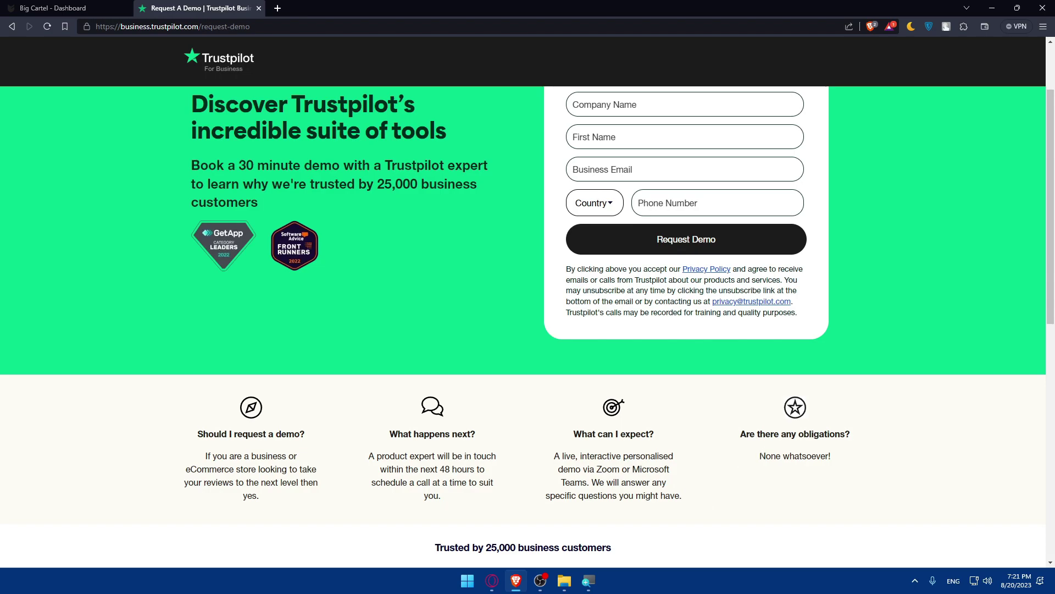
left_click_drag(757, 456, 862, 461)
scroll(820, 472, "down", 3)
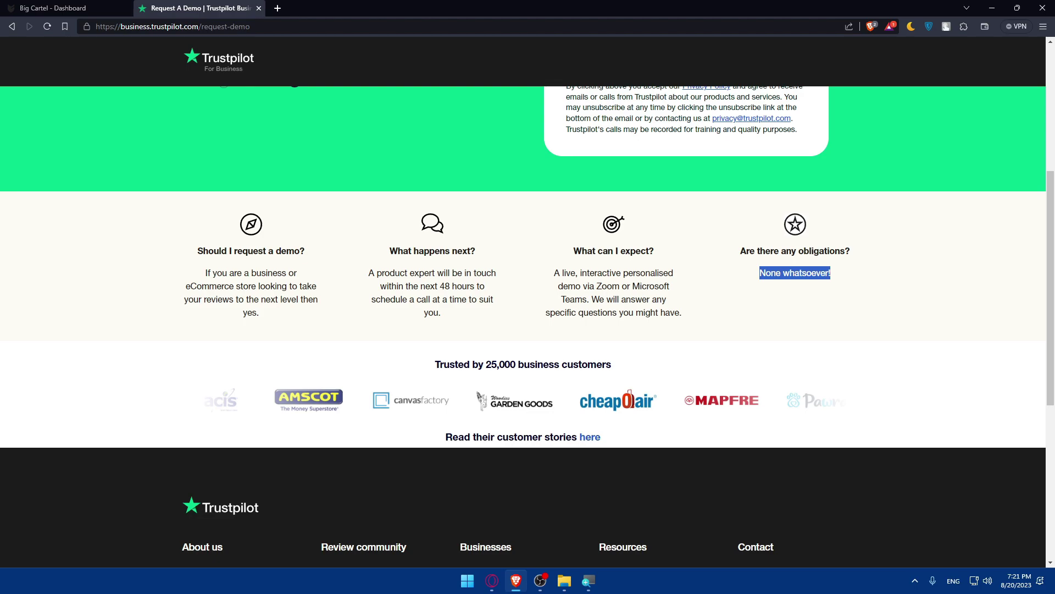
left_click_drag(483, 364, 515, 365)
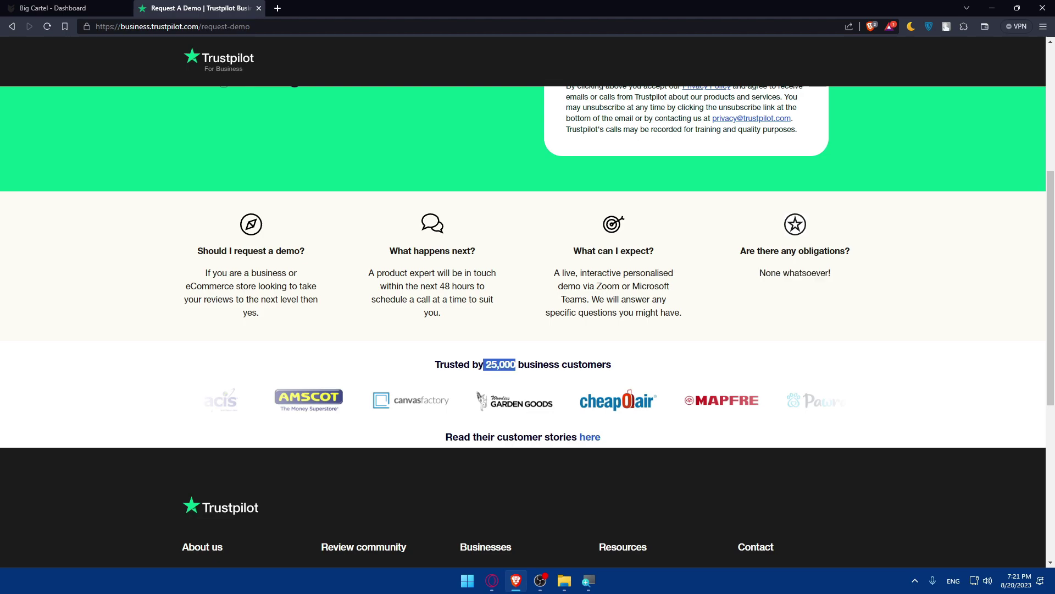
left_click(533, 378)
scroll(595, 415, "down", 3)
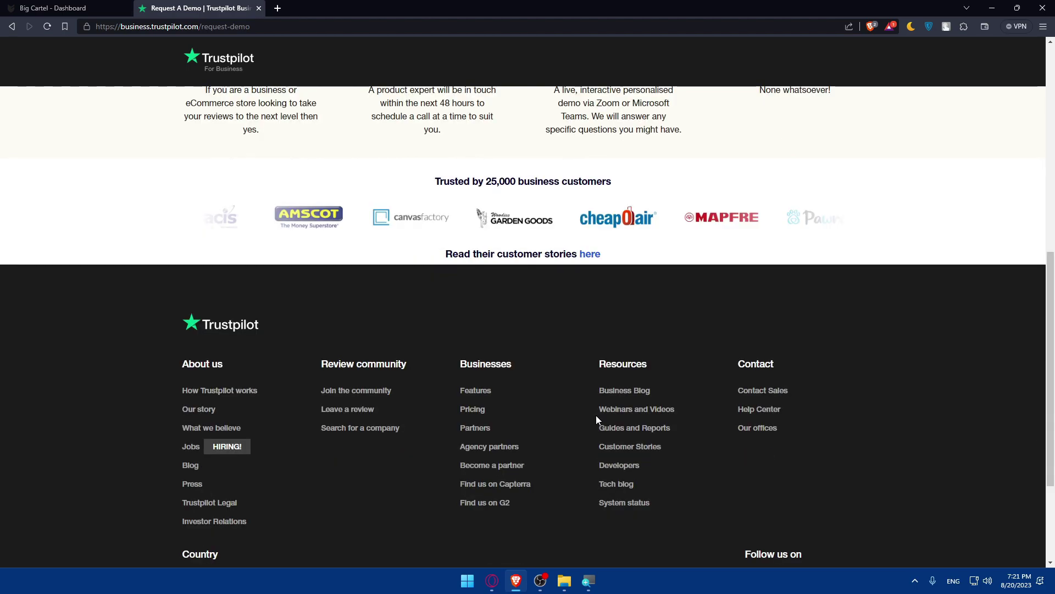
scroll(586, 406, "down", 3)
scroll(586, 406, "up", 6)
scroll(579, 406, "up", 3)
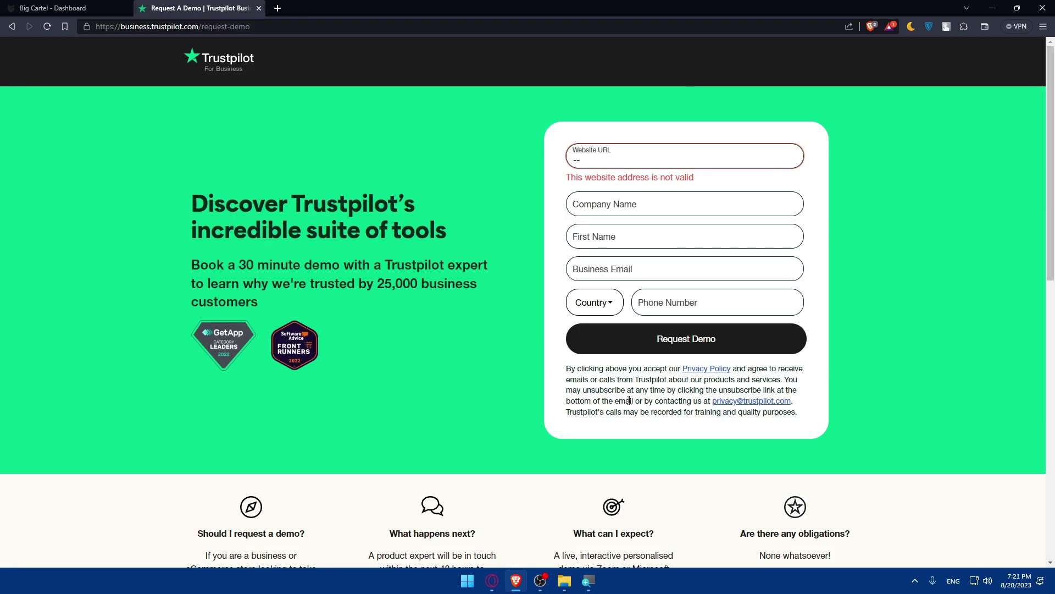
key("alt+Left")
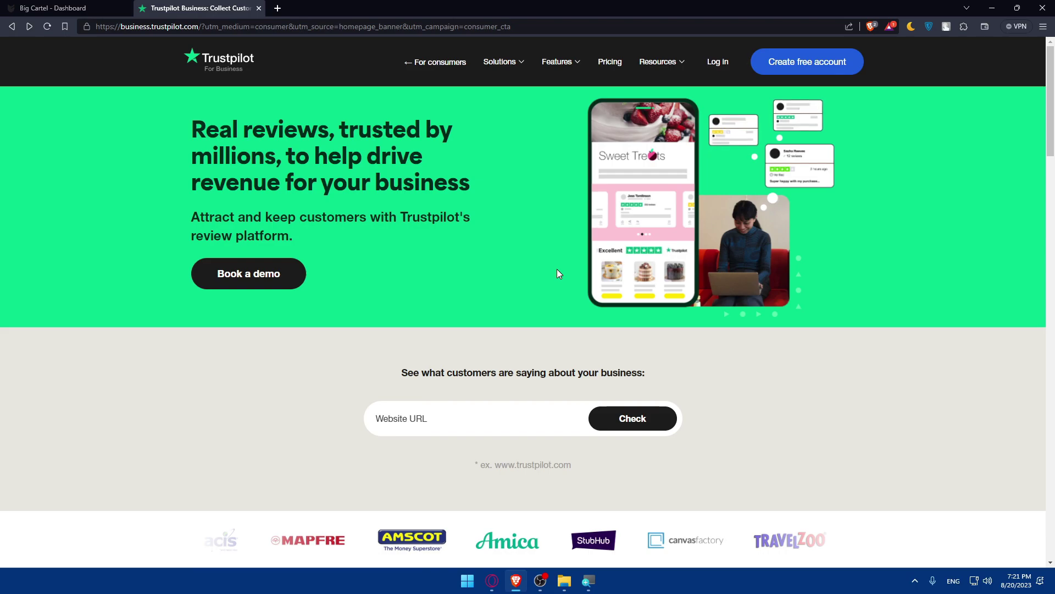
Back in Big Cartel, open Account > Design > Code and set the preview to Desktop
left_click(73, 8)
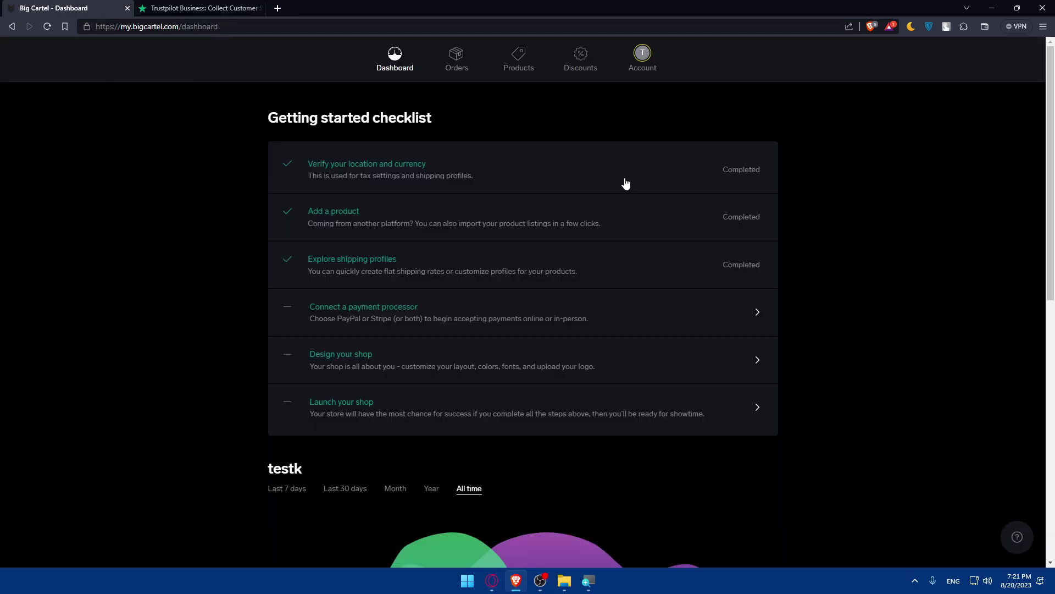
left_click(646, 64)
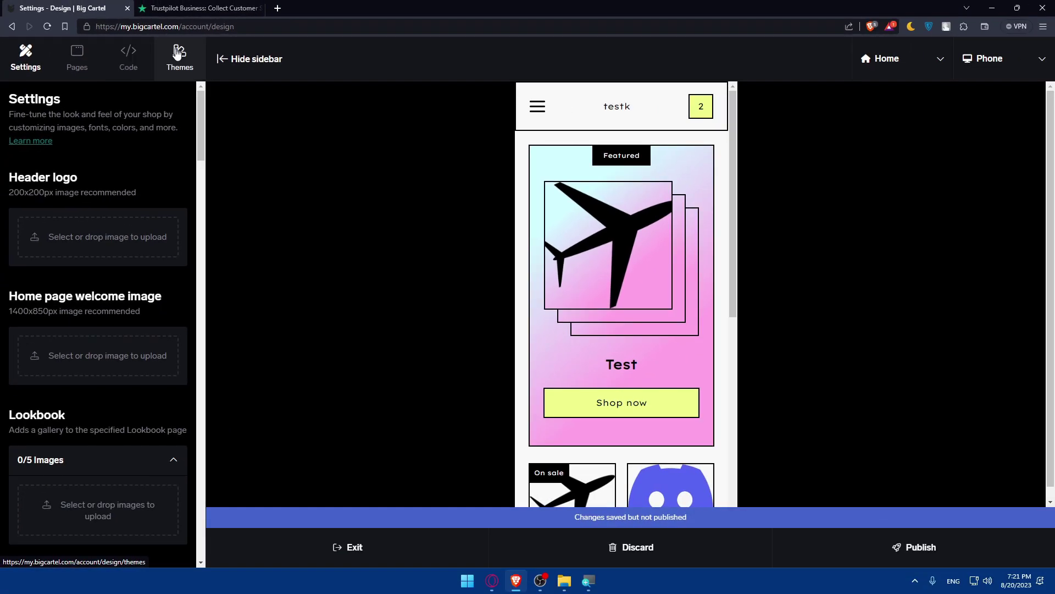
left_click(129, 58)
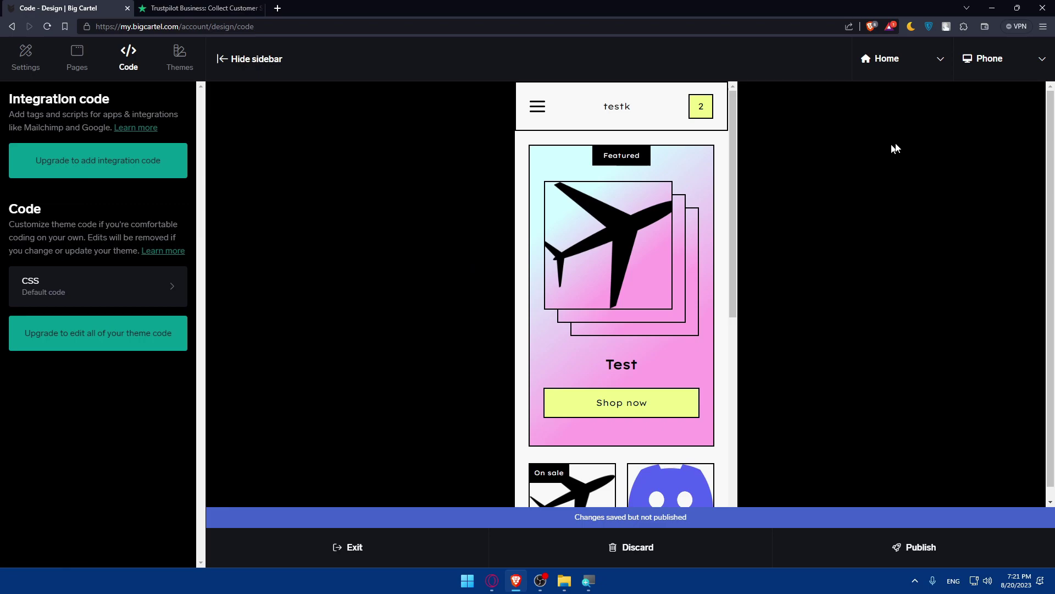
left_click(972, 59)
left_click(971, 93)
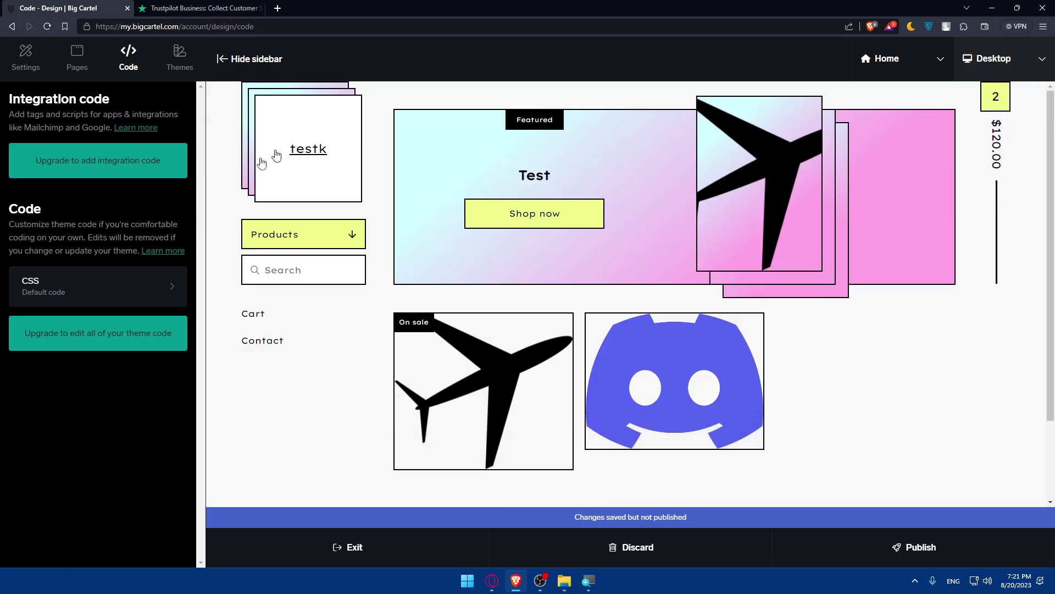
Open the Billing page and review the current Gold plan and upgrade options
left_click(99, 171)
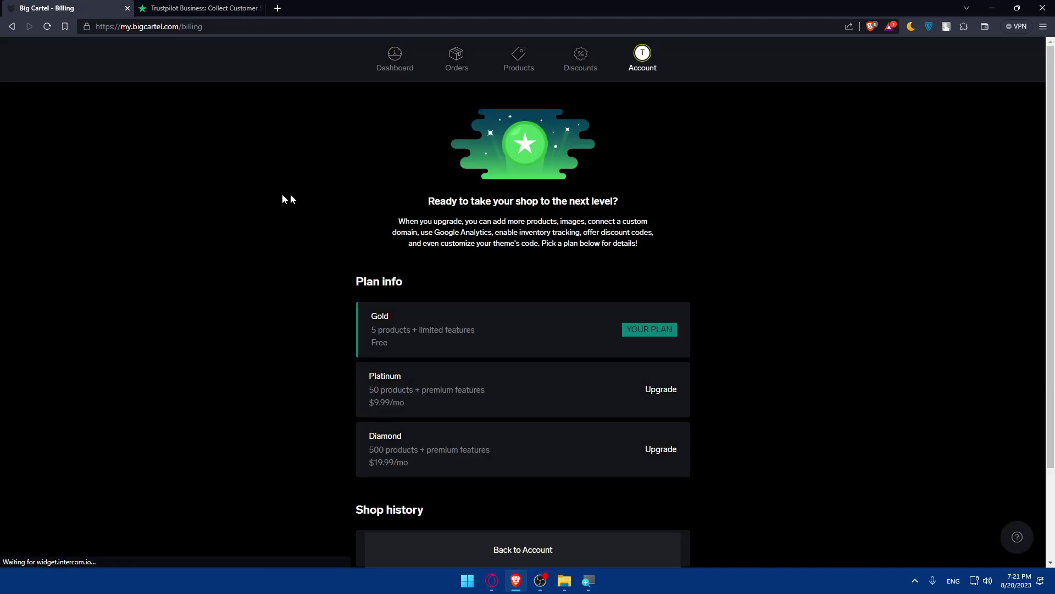
left_click_drag(401, 318, 700, 318)
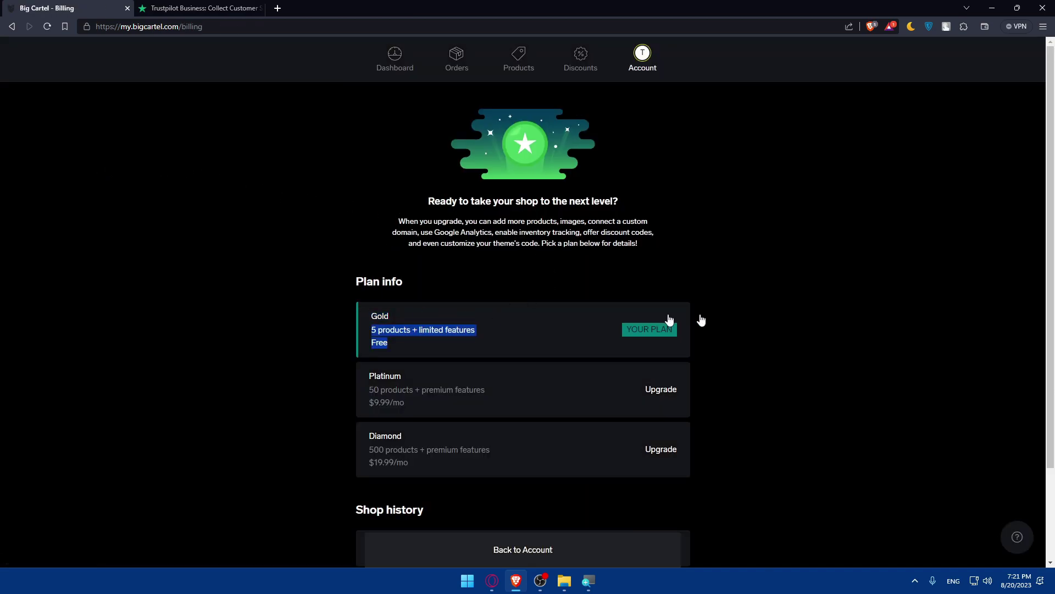
left_click(713, 326)
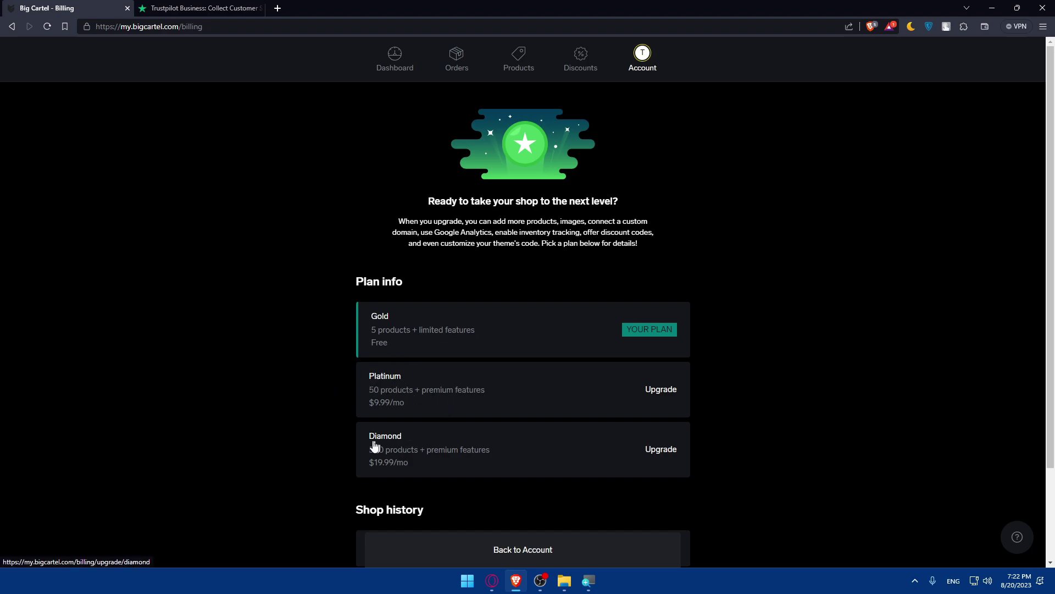
scroll(424, 426, "down", 2)
scroll(423, 421, "up", 2)
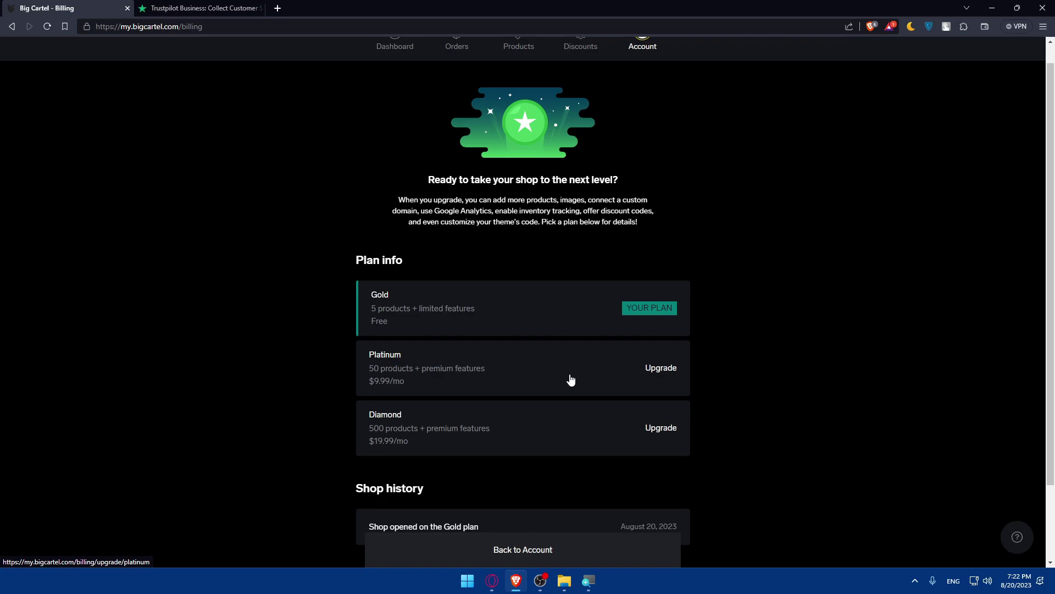
scroll(504, 379, "down", 2)
scroll(494, 368, "up", 2)
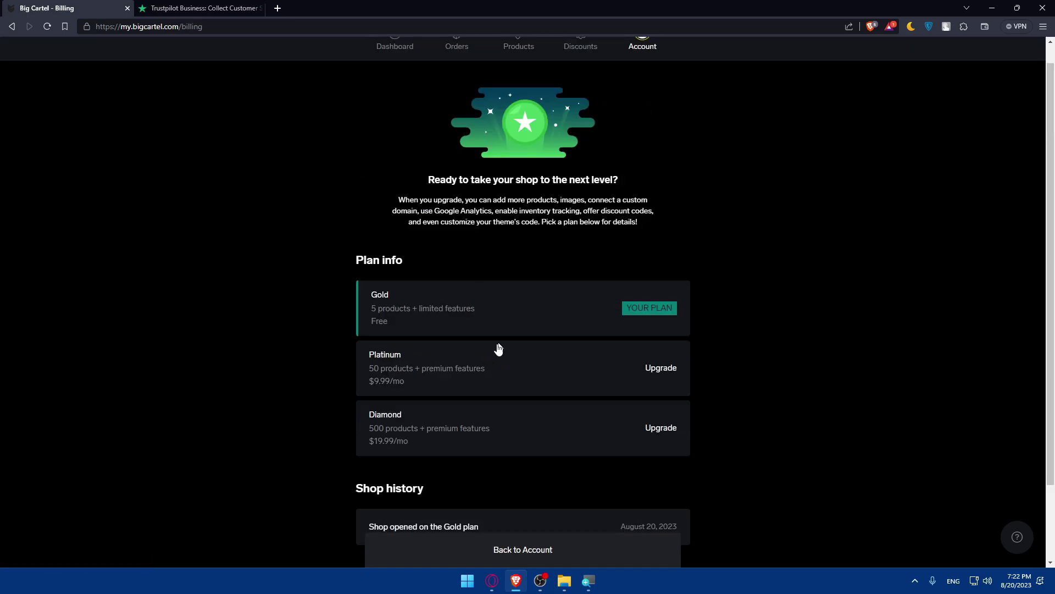
Review the Platinum plan features and confirm the upgrade to reach the $9.99/month checkout
left_click(592, 369)
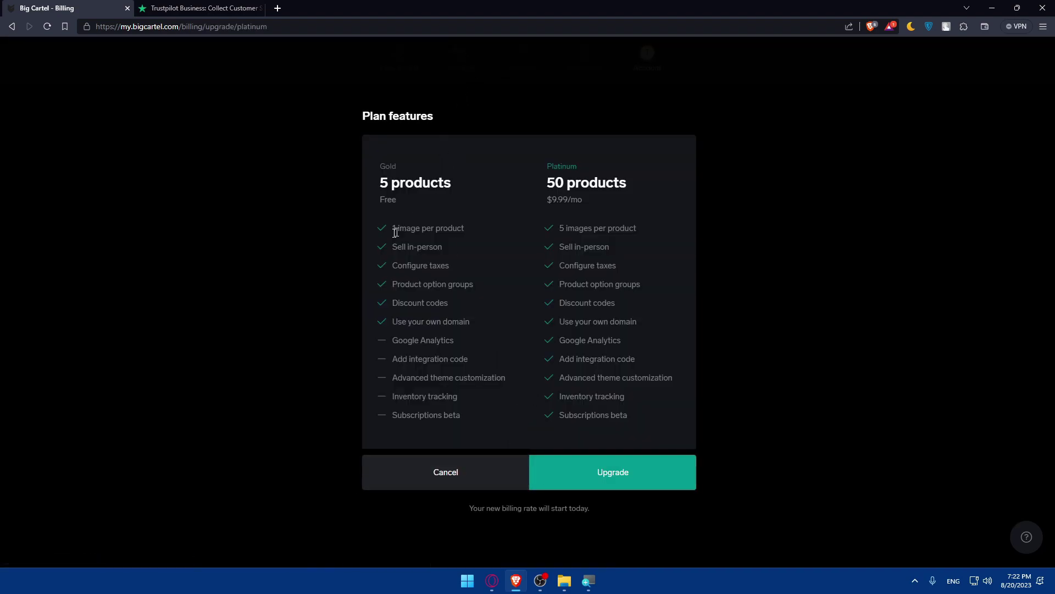
mouse_move(395, 233)
left_mouse_down()
mouse_move(462, 260)
mouse_move(540, 249)
mouse_move(635, 327)
mouse_move(541, 353)
mouse_move(655, 365)
left_mouse_up()
left_click(426, 354)
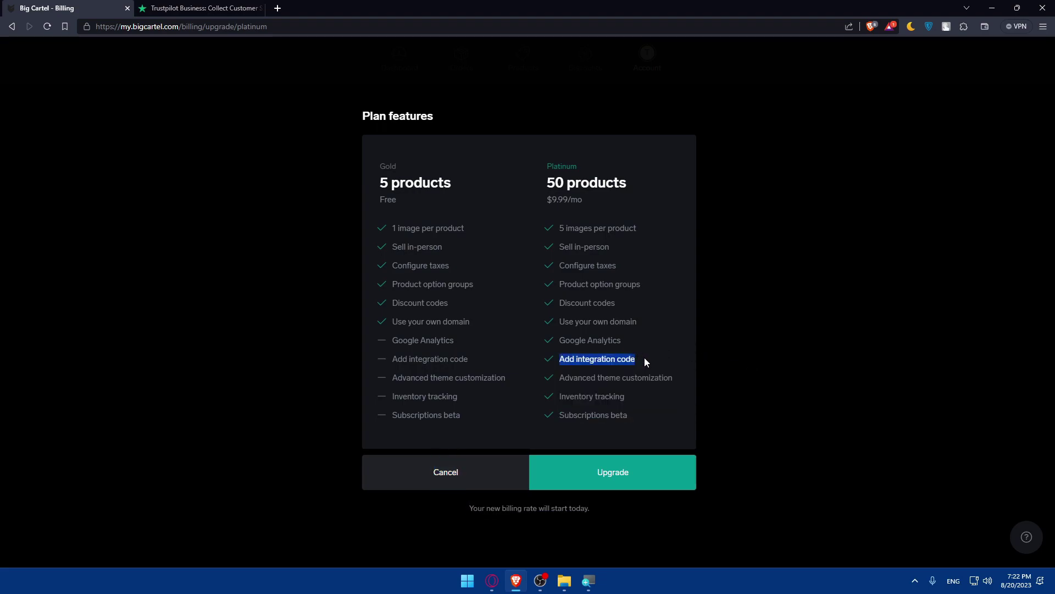
left_click(844, 332)
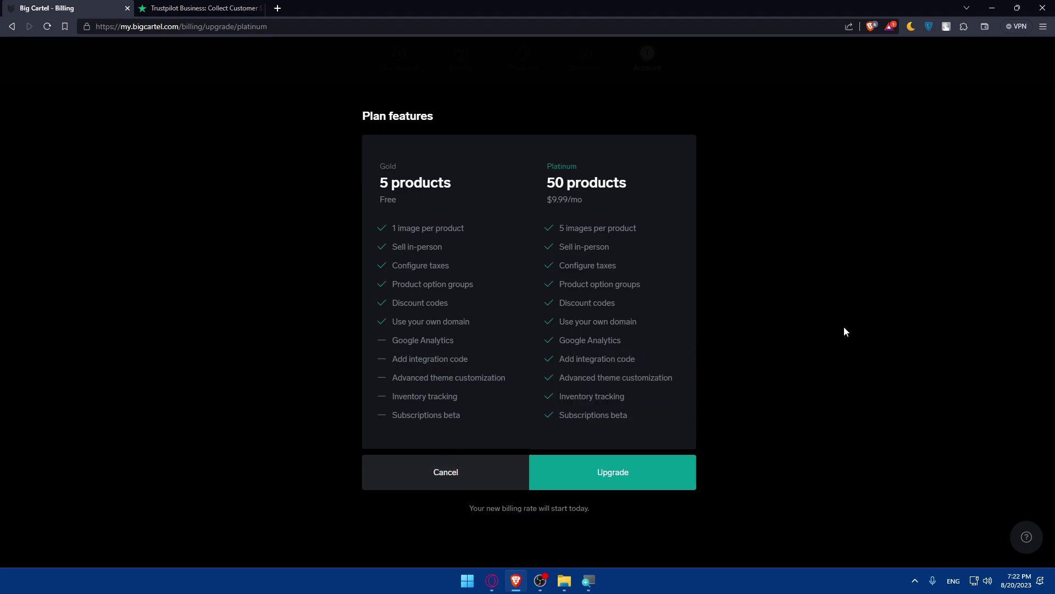
left_click(610, 470)
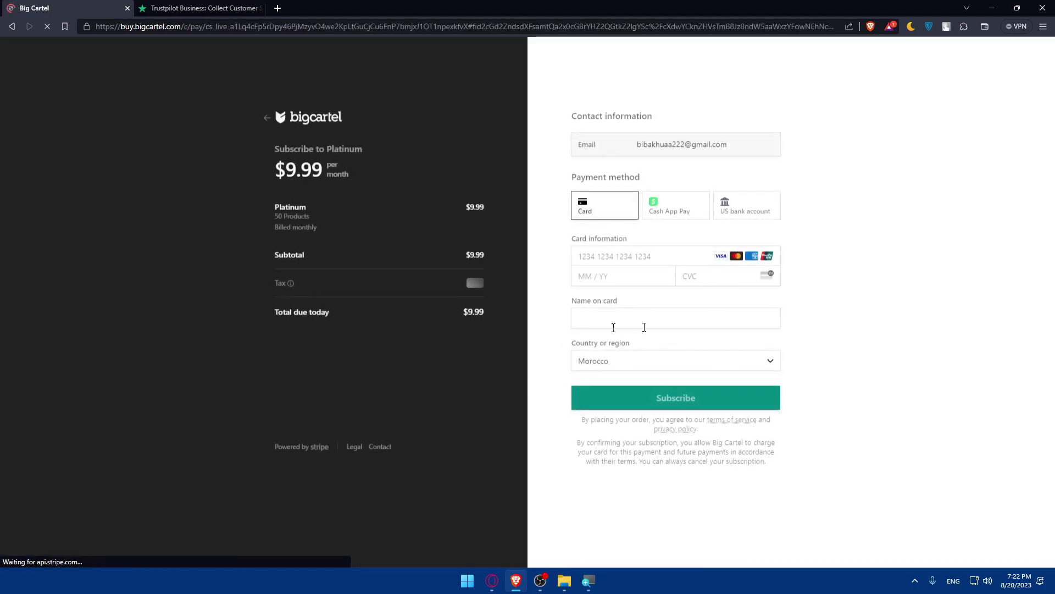
Try US bank account and Cash App Pay, then go back twice to Design > Code
left_click(728, 209)
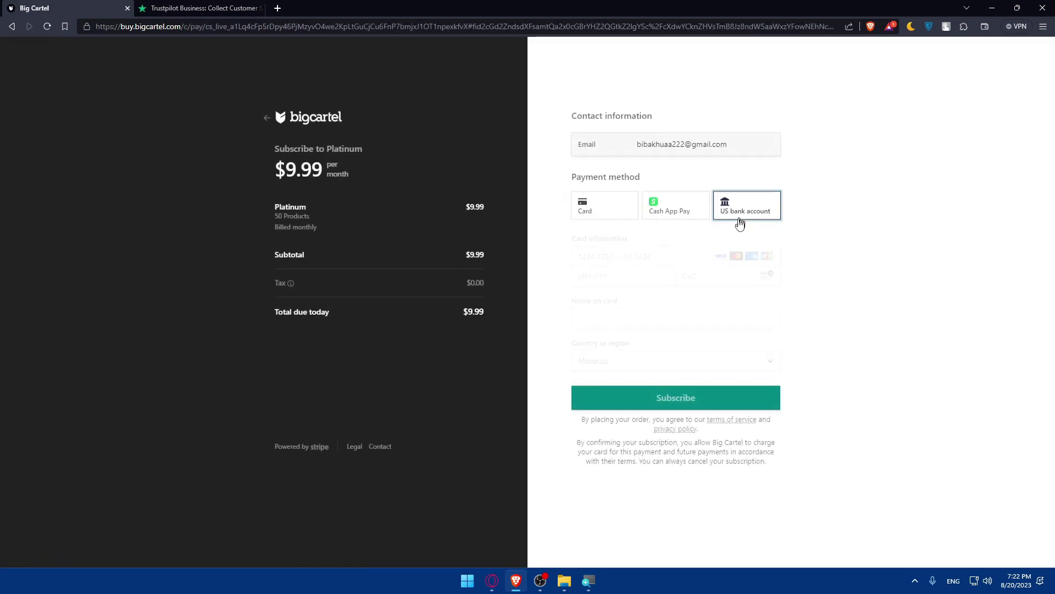
left_click(652, 218)
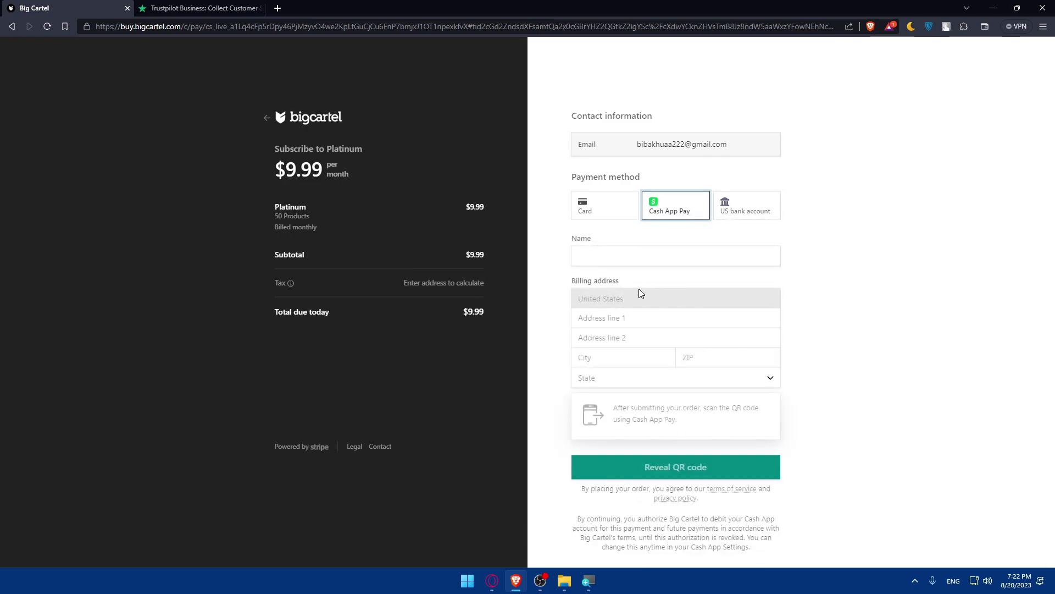
key("alt+Left")
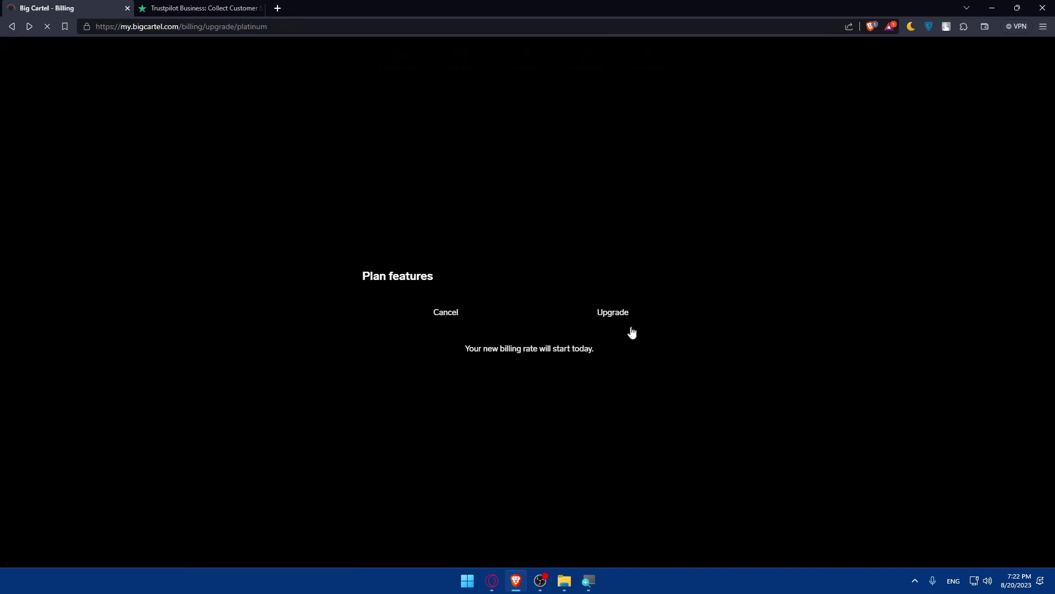
key("alt+Left")
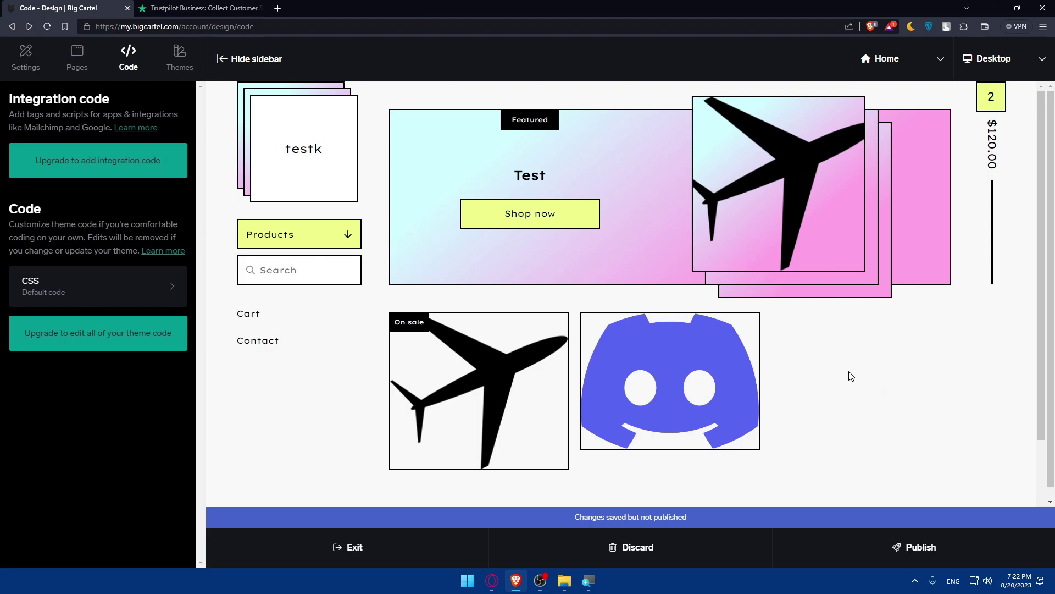
Scroll through the testk storefront preview, then close the Trustpilot Business tab
scroll(850, 376, "down", 2)
scroll(725, 363, "up", 2)
scroll(736, 198, "down", 2)
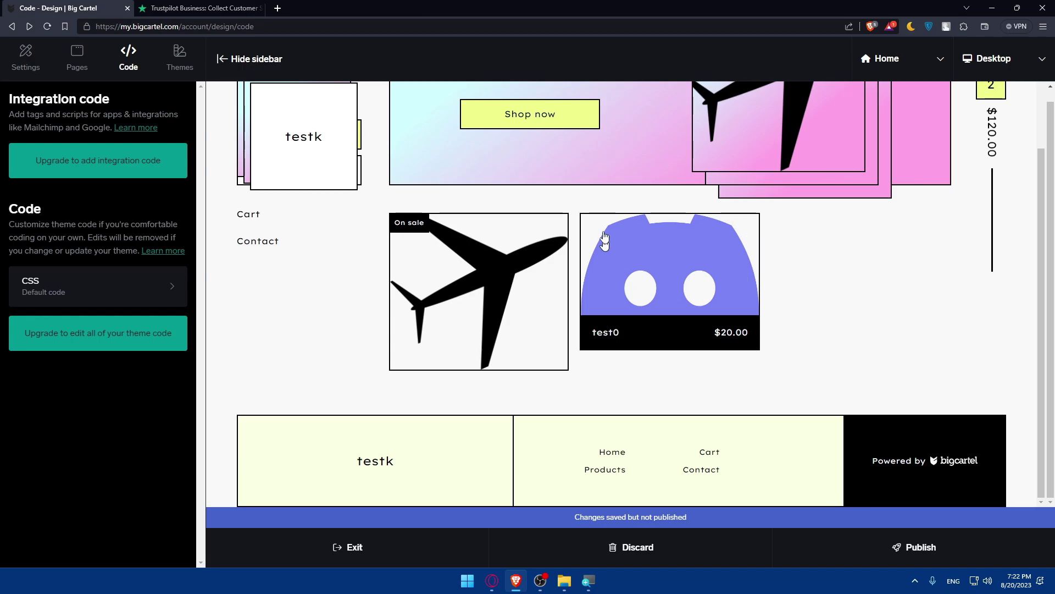
scroll(736, 242, "up", 2)
scroll(824, 286, "down", 2)
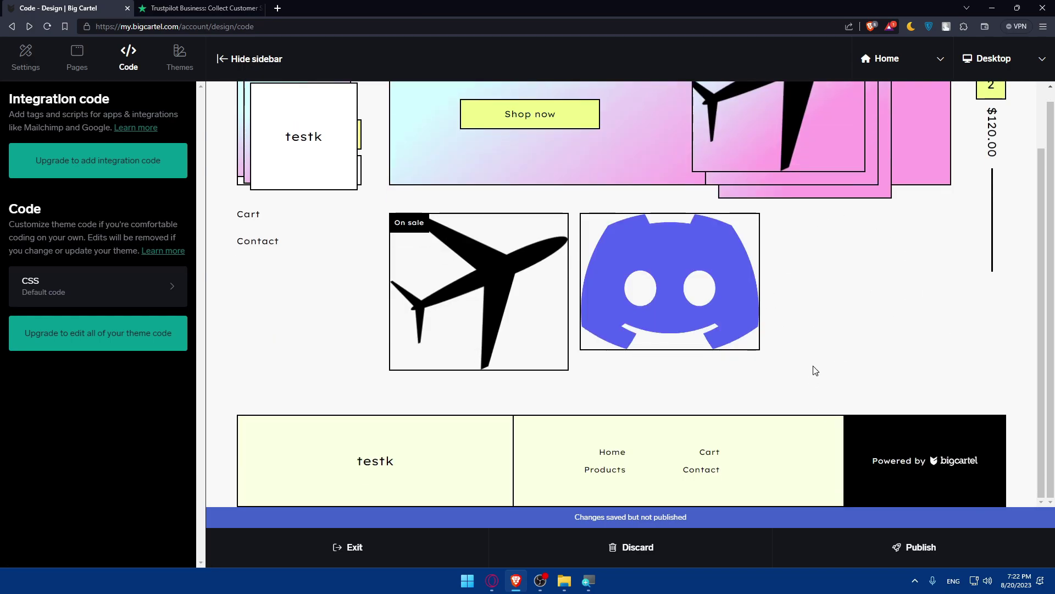
scroll(815, 371, "up", 2)
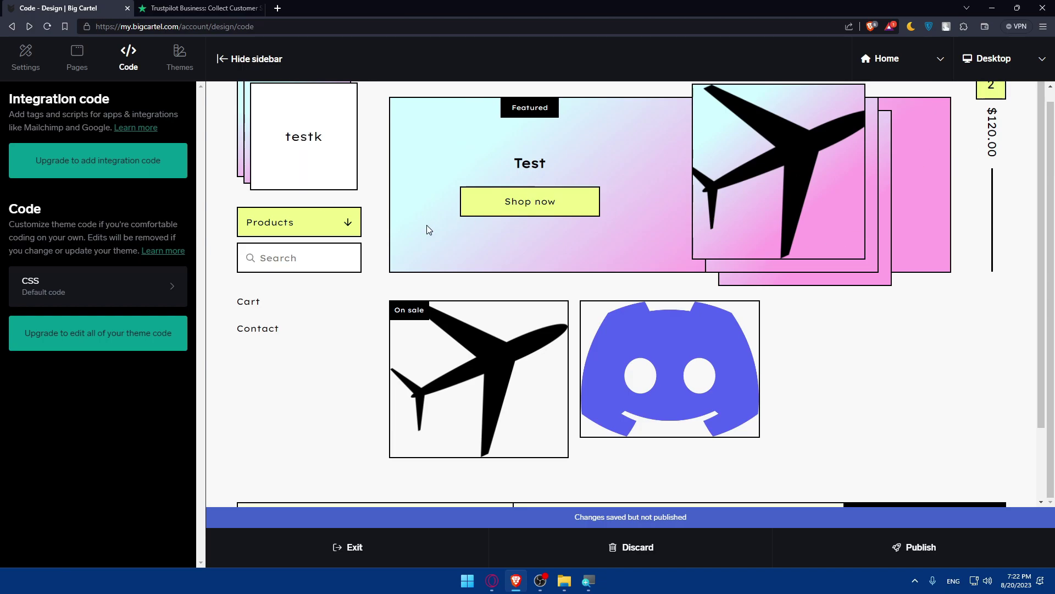
scroll(400, 235, "down", 2)
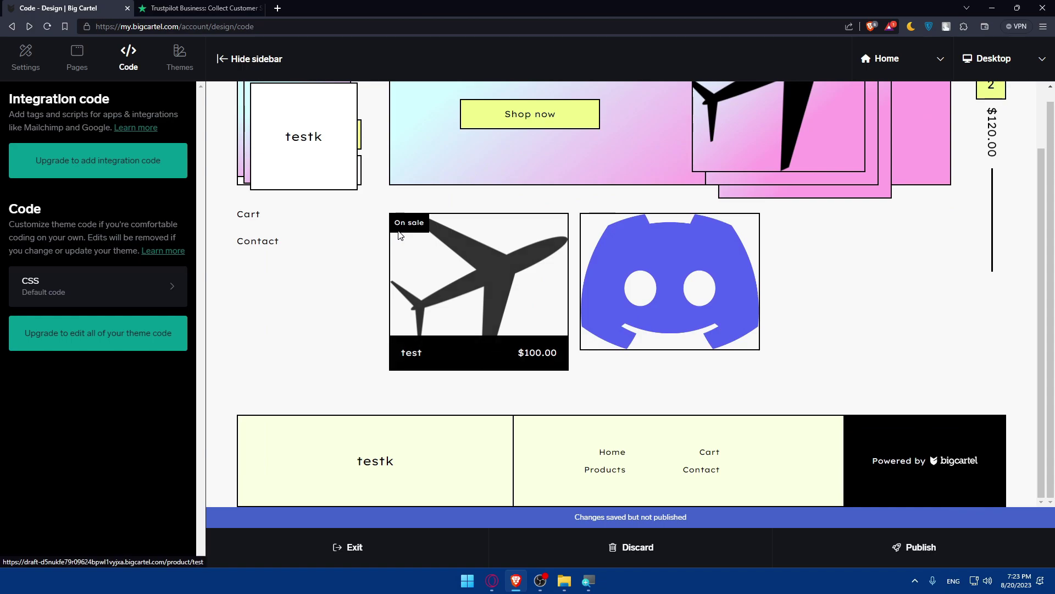
scroll(400, 235, "up", 2)
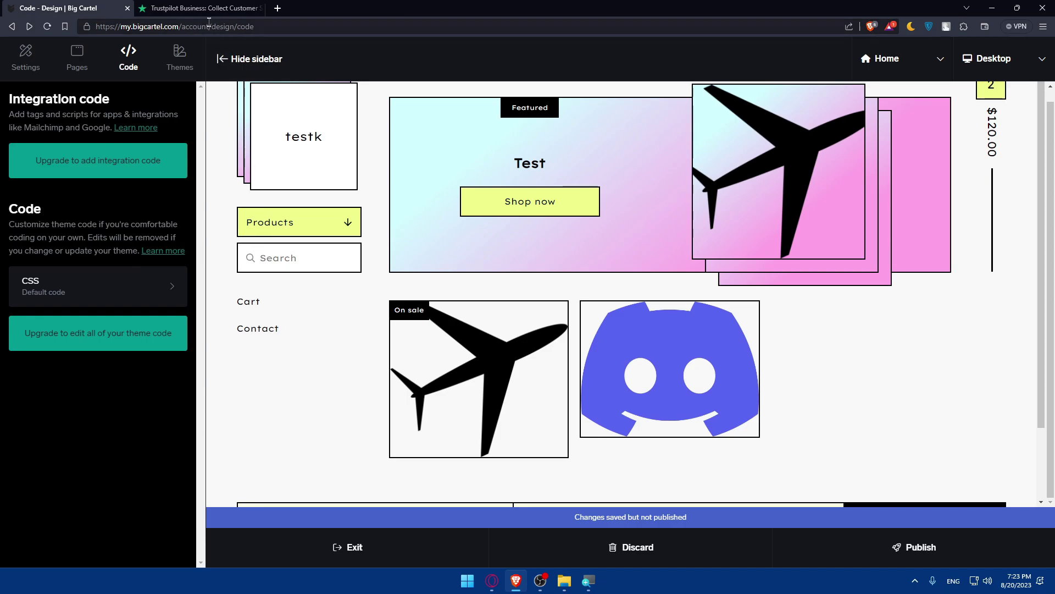
left_click(242, 9)
left_click(257, 8)
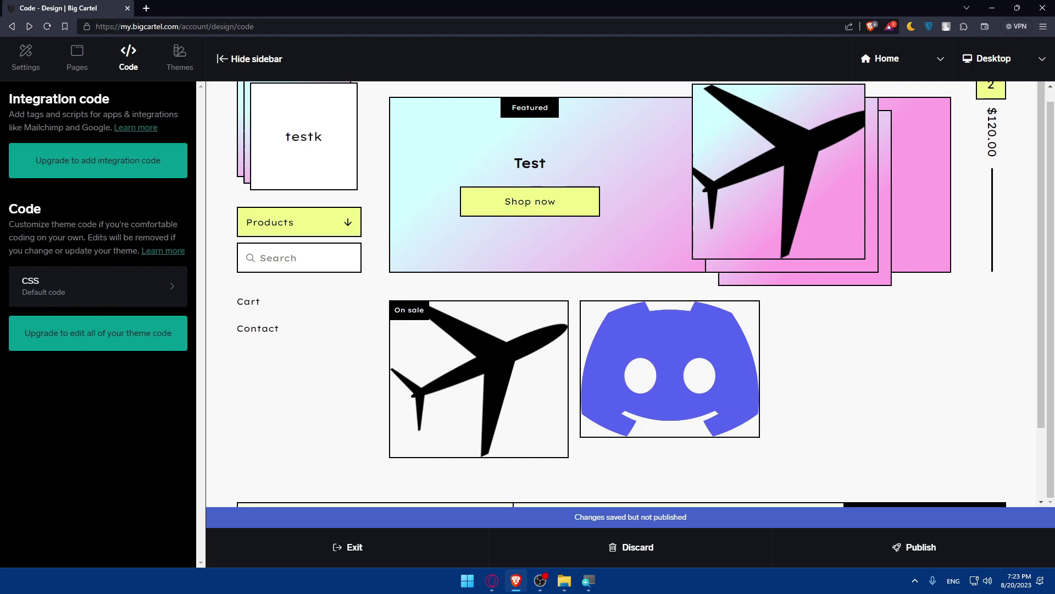
left_click(492, 580)
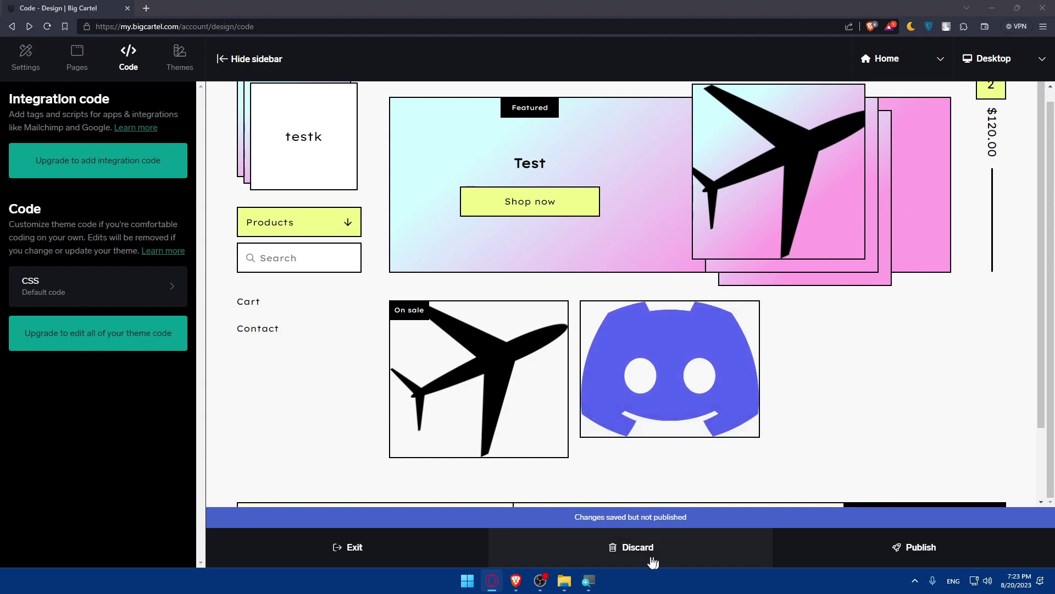
mouse_move(669, 369)
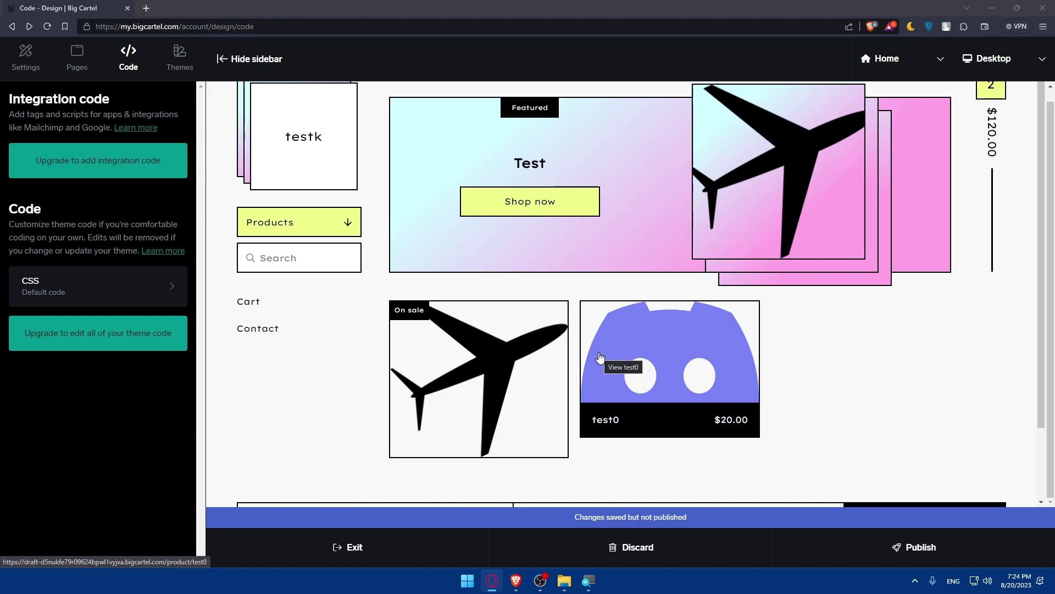
Exit to the Account page, reopen Design, and preview the shop at tablet size
left_click(390, 554)
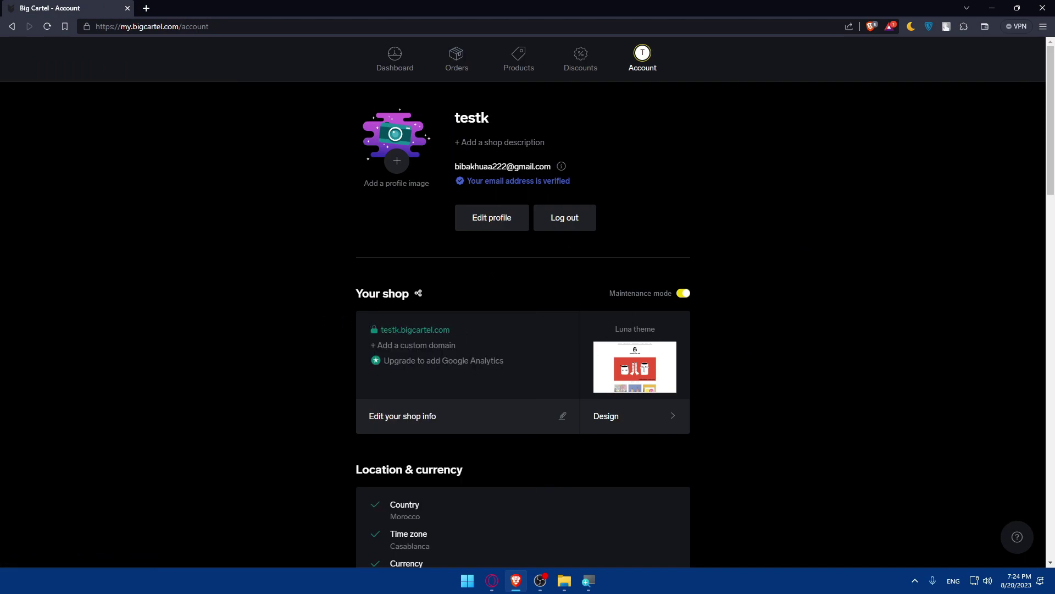
left_click(629, 422)
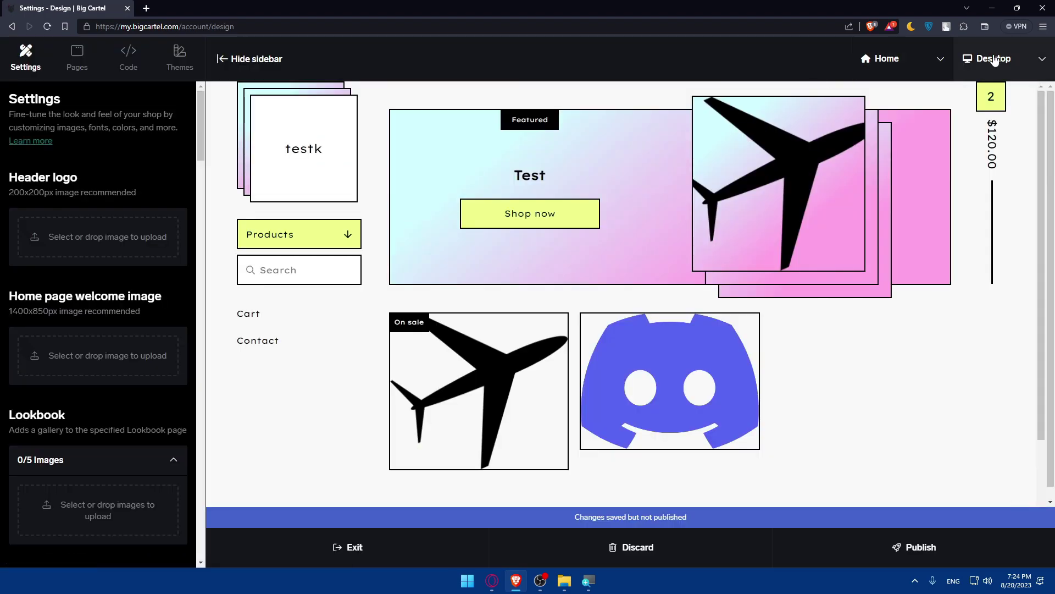
left_click(995, 60)
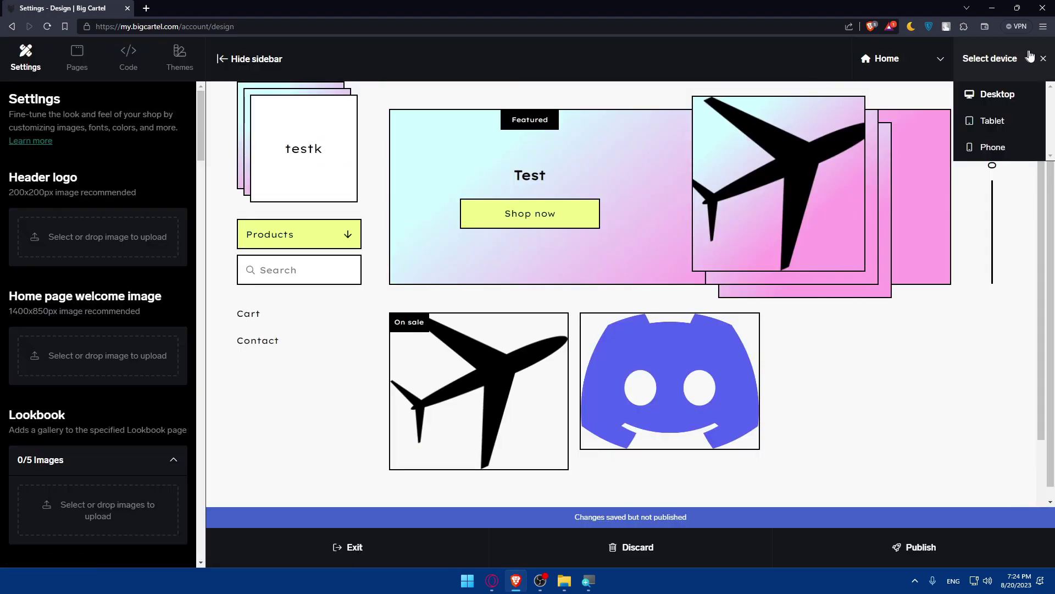
left_click(1008, 122)
Check the storefront in phone layout, then switch the preview back to Desktop
left_click(989, 58)
left_click(993, 147)
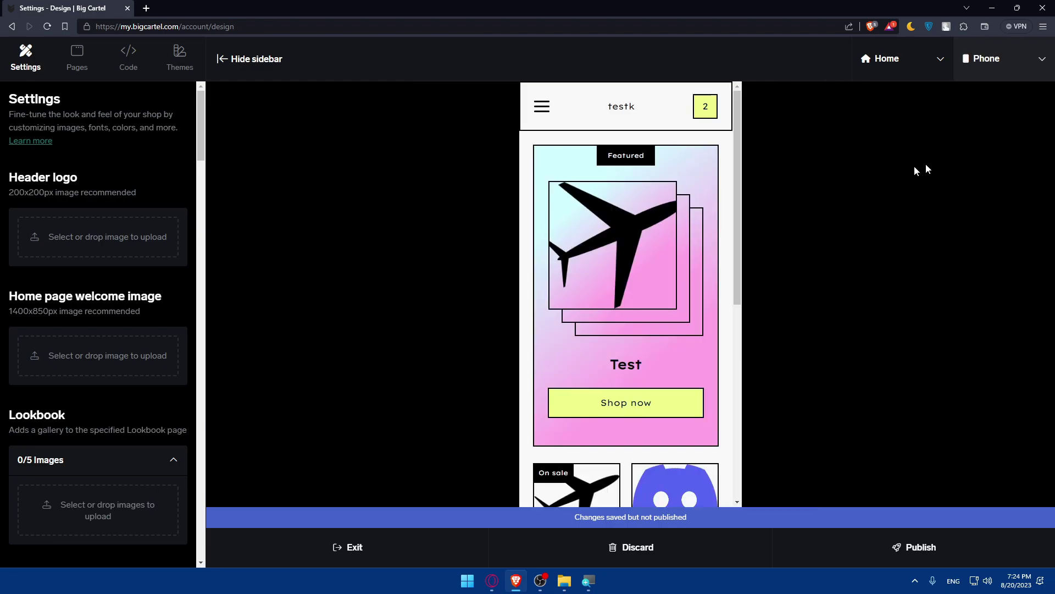
scroll(732, 179, "down", 10)
scroll(651, 233, "up", 10)
left_click(992, 60)
left_click(997, 92)
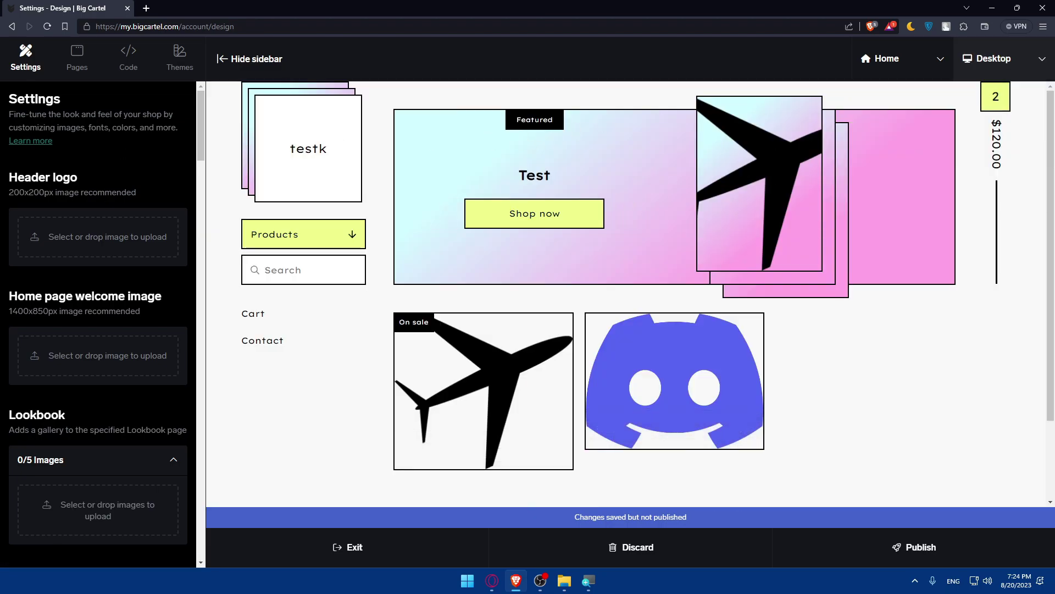